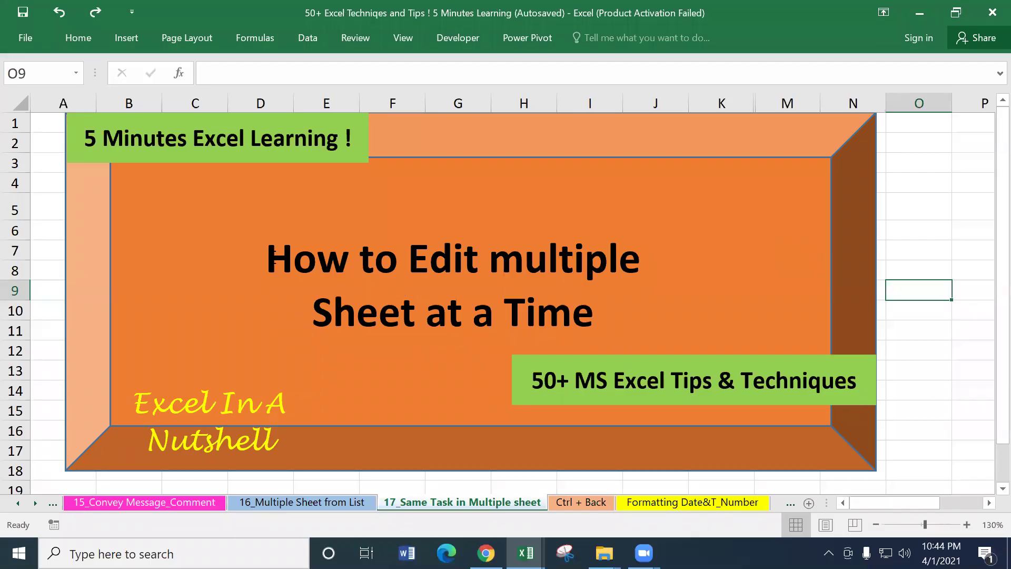
- Select the slide's title text and then the whole bevelled title banner shape
left_click_drag(267, 258, 593, 327)
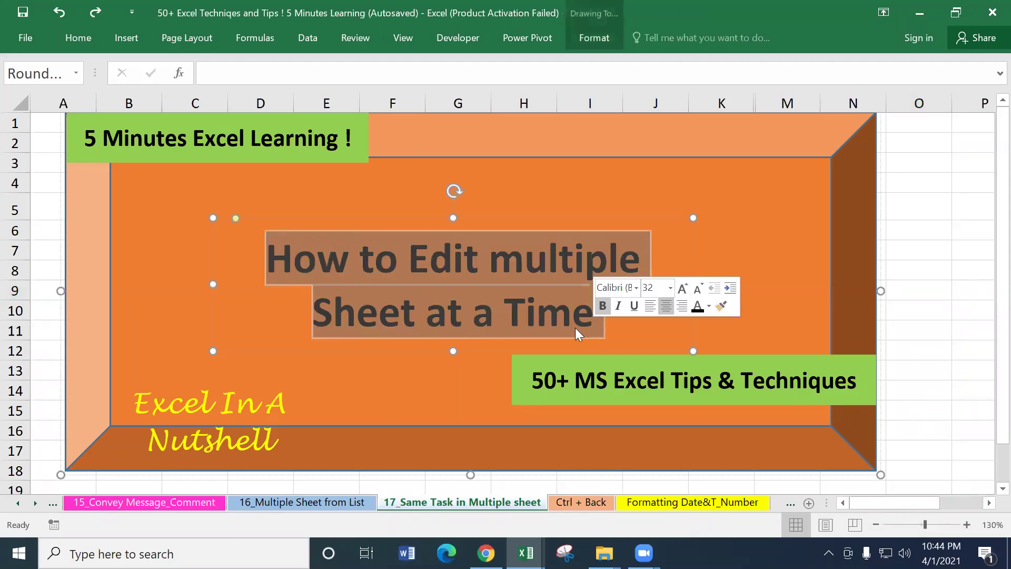
left_click(368, 373)
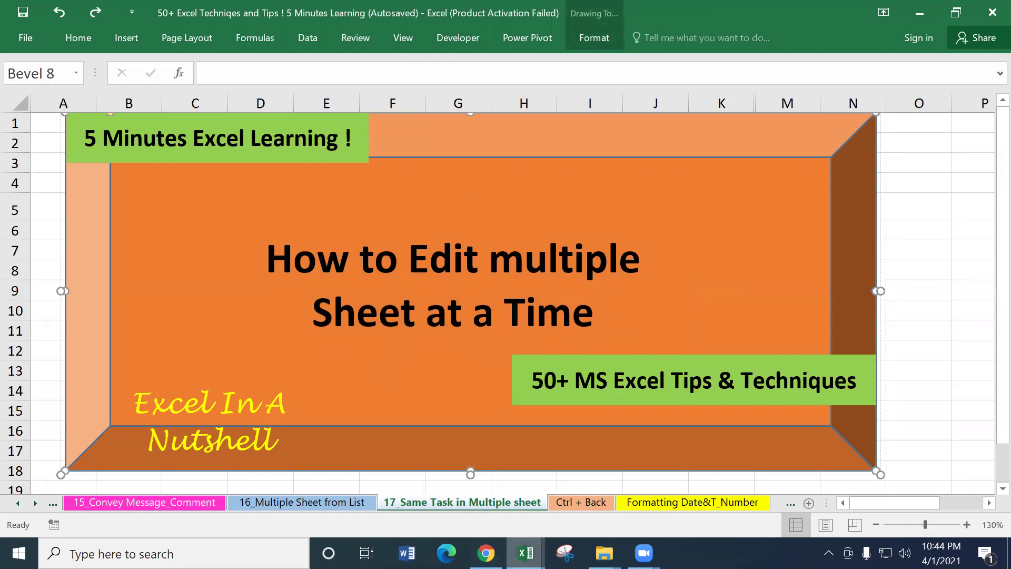
- Bring the city-list workbook forward and select the city names in A2:A8
mouse_move(525, 553)
left_click(587, 473)
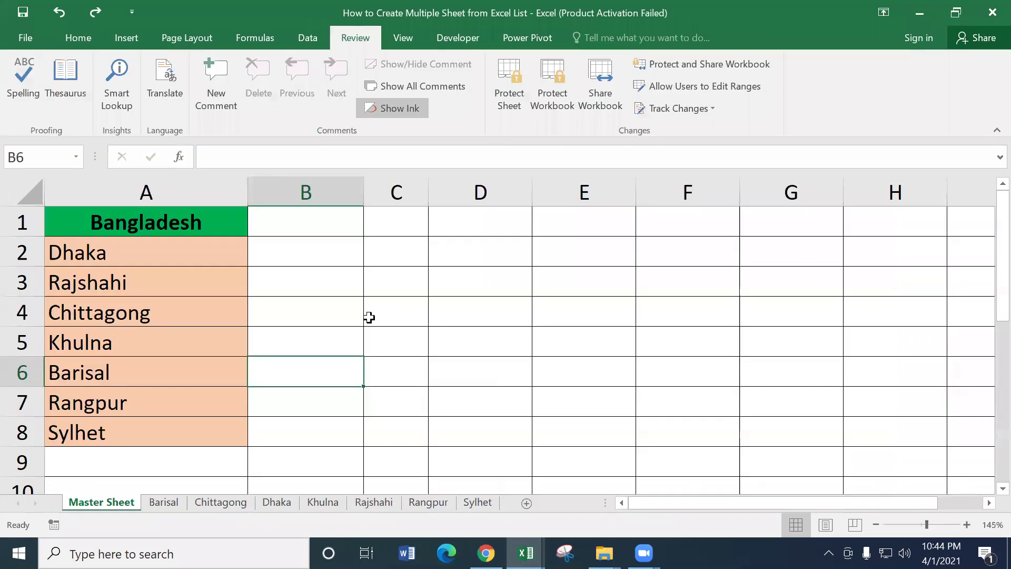
left_click_drag(81, 256, 113, 422)
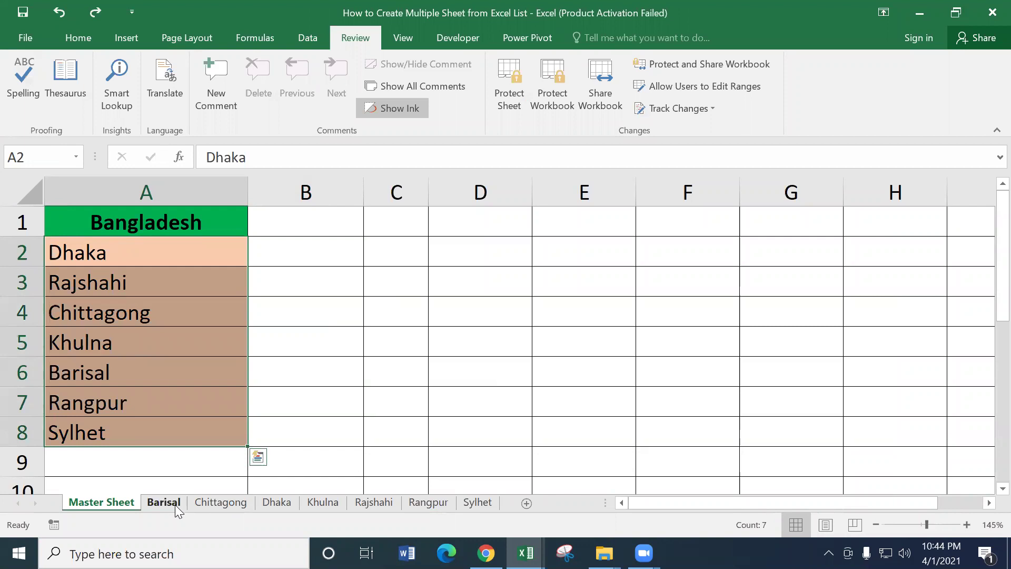
- View each city sheet from Barisal to Sylhet, then return via Barisal and Chittagong to Dhaka
left_click(176, 503)
left_click(221, 501)
left_click(272, 501)
left_click(322, 502)
left_click(372, 500)
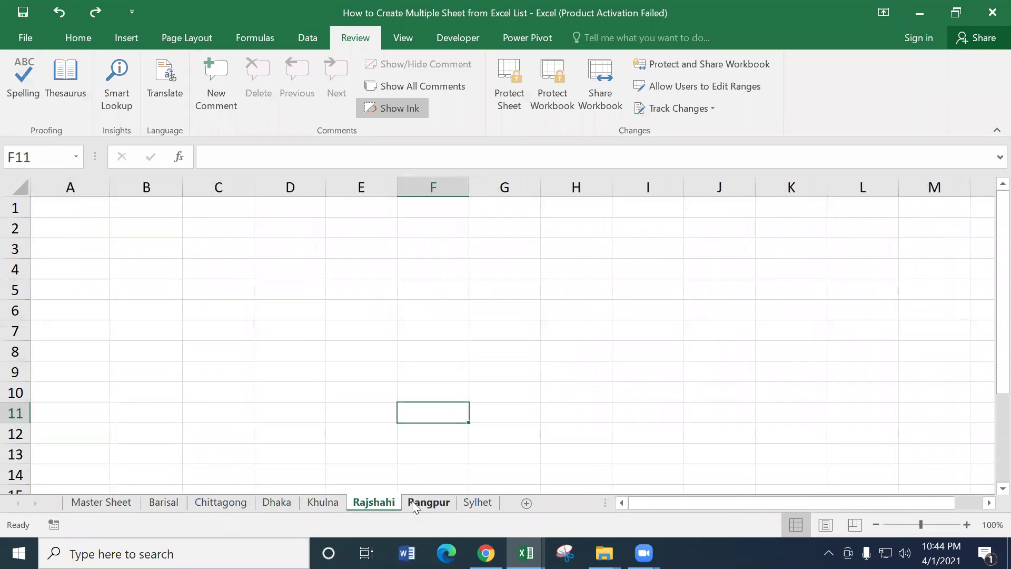
left_click(416, 501)
left_click(477, 503)
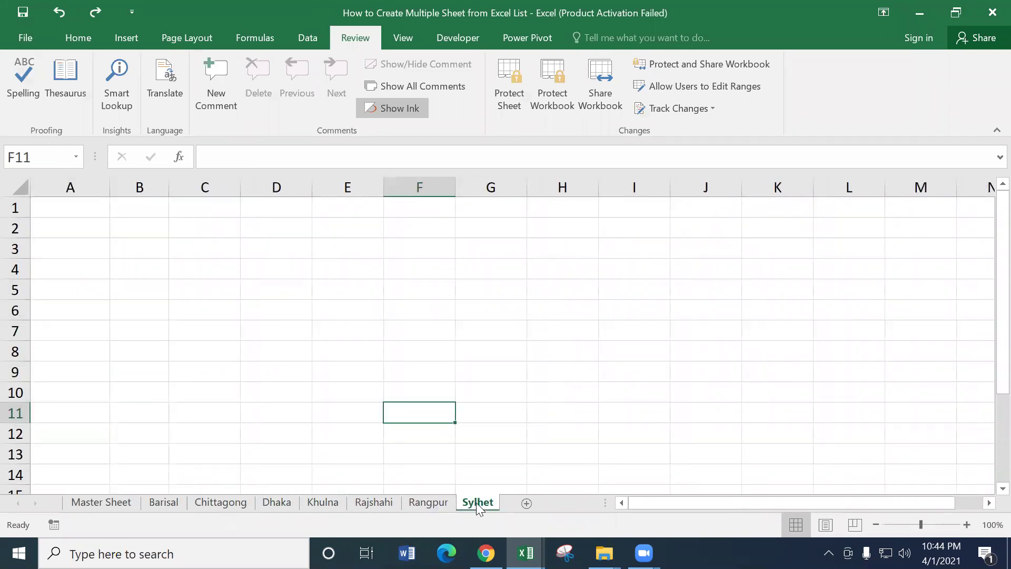
left_click(168, 504)
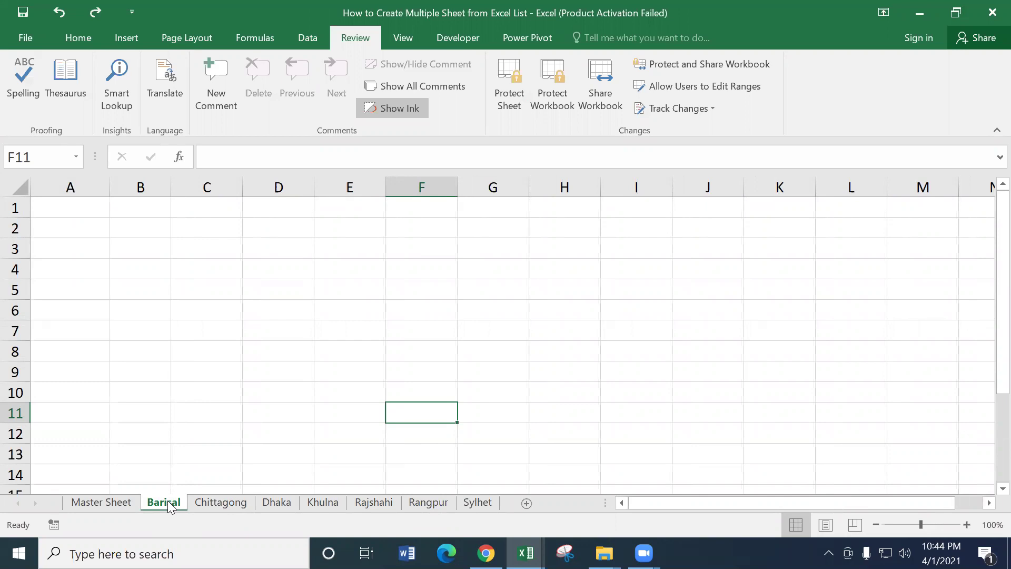
left_click(226, 506)
left_click(263, 504)
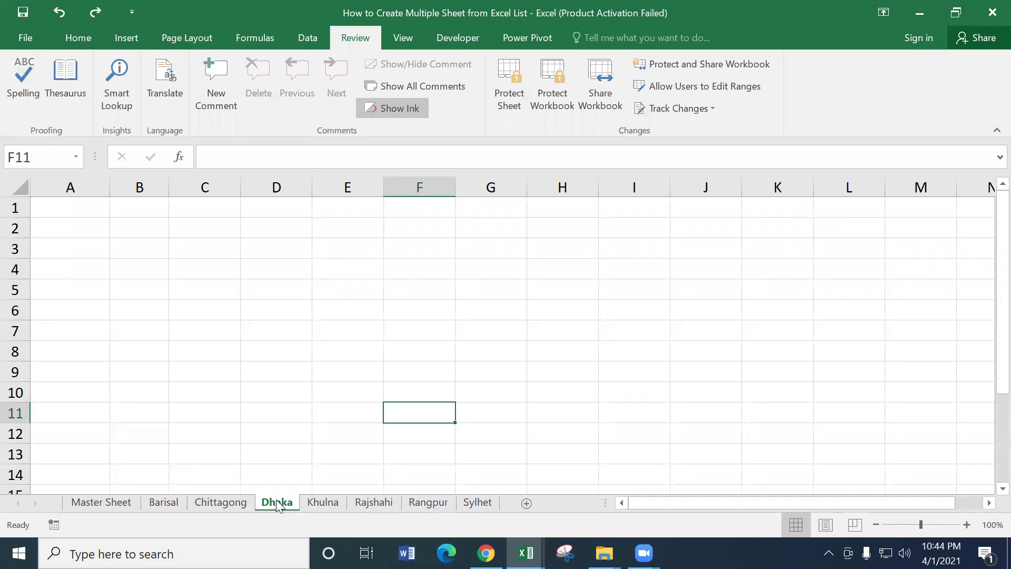
- Group Rajshahi with Dhaka, ungroup the sheets, then view Master Sheet and Barisal
left_click(366, 501, "ctrl")
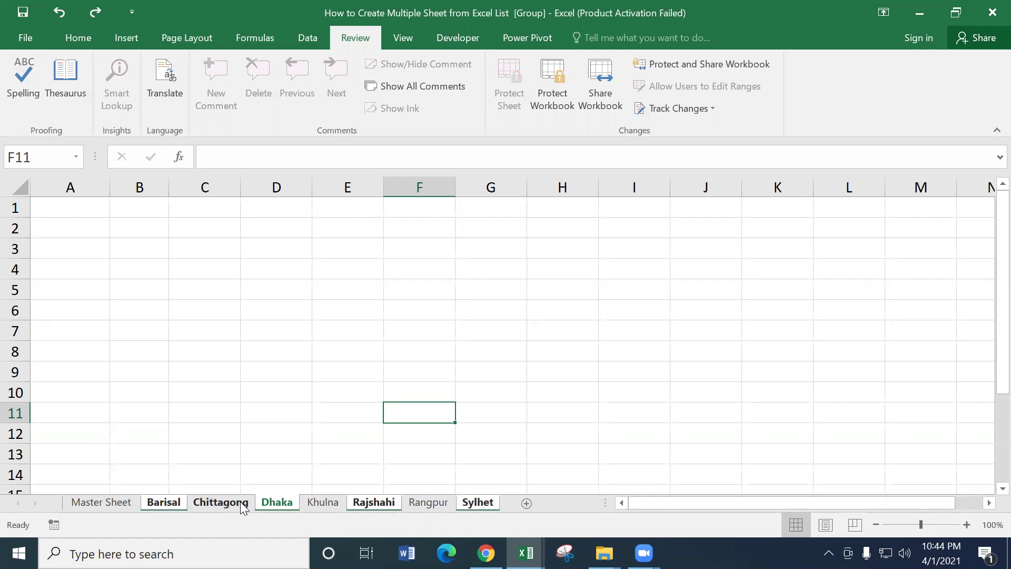
right_click(280, 502)
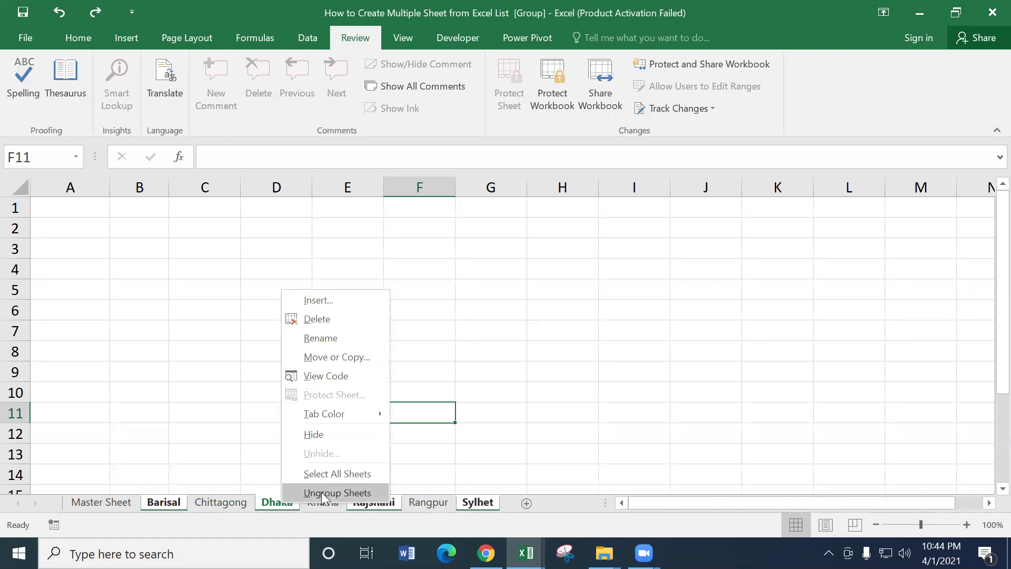
left_click(321, 492)
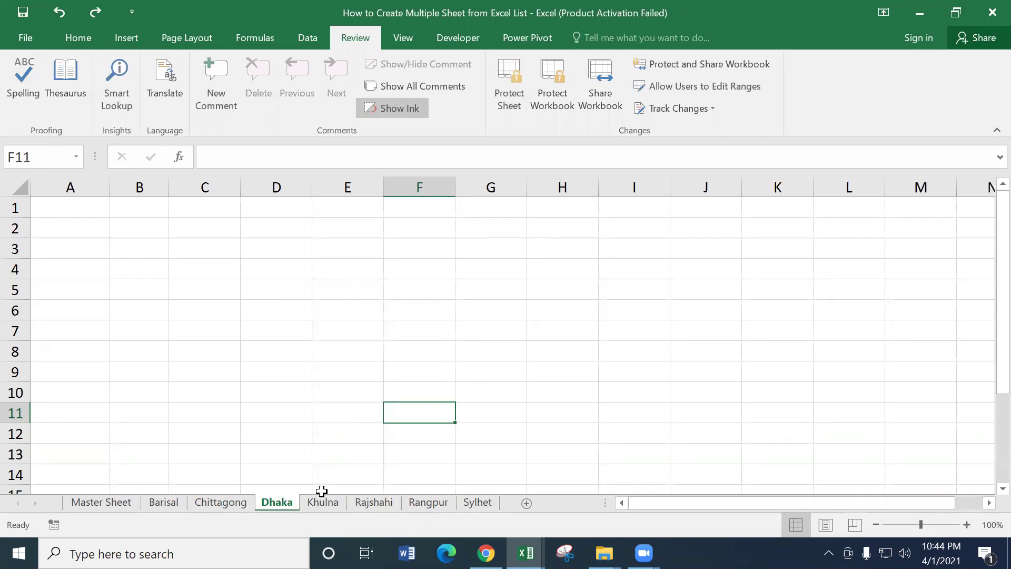
left_click(96, 503)
left_click(167, 503)
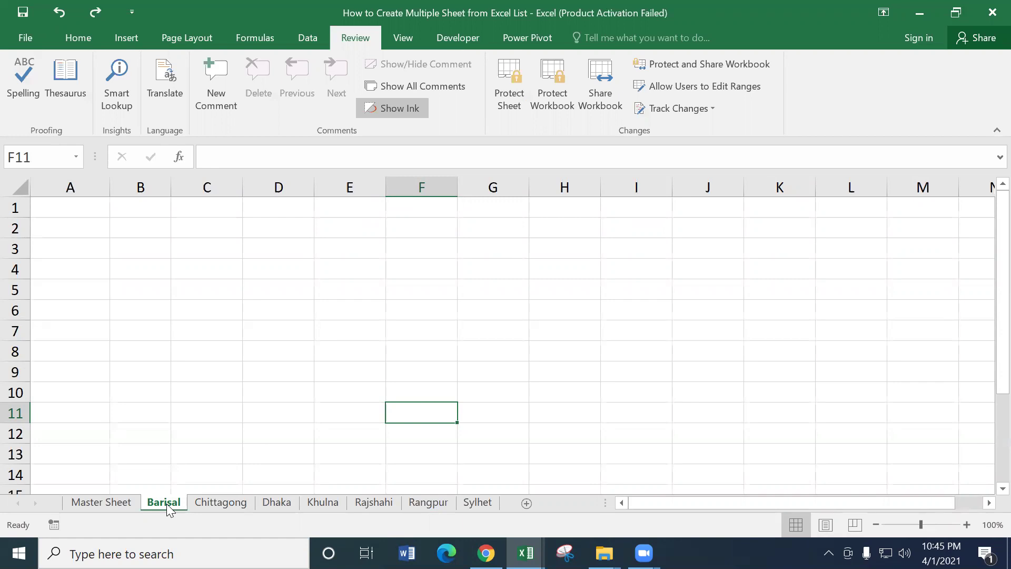
- Group Barisal through Sylhet, add a blank Sheet1, delete it, and return to Barisal
left_click(477, 503, "shift")
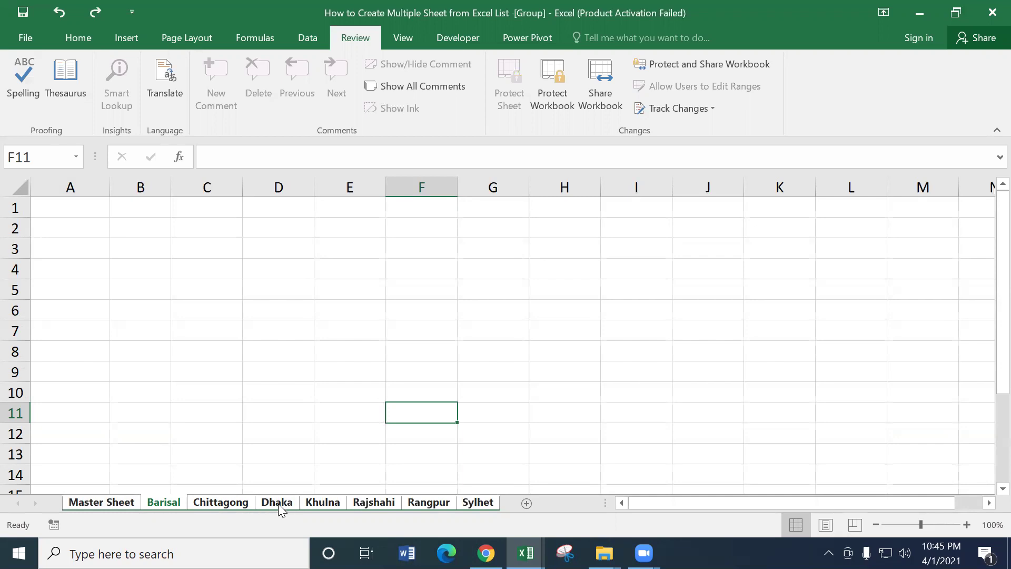
left_click(527, 504)
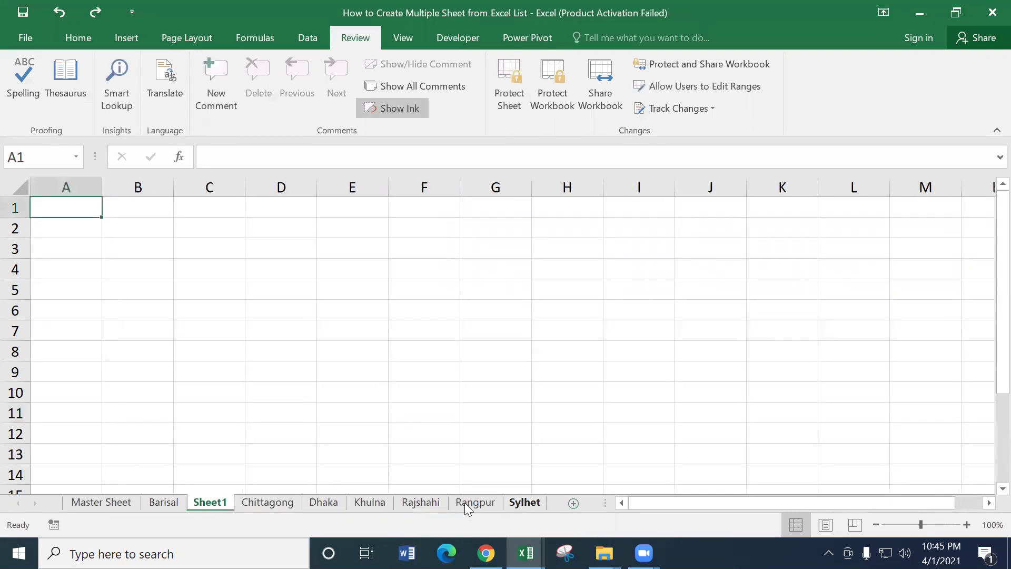
right_click(212, 501)
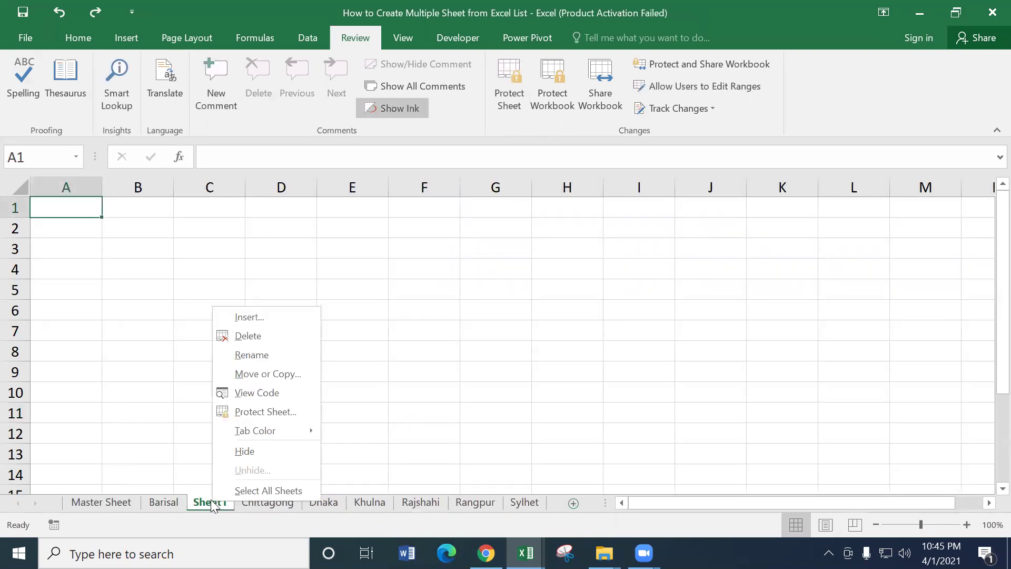
left_click(241, 337)
left_click(153, 503)
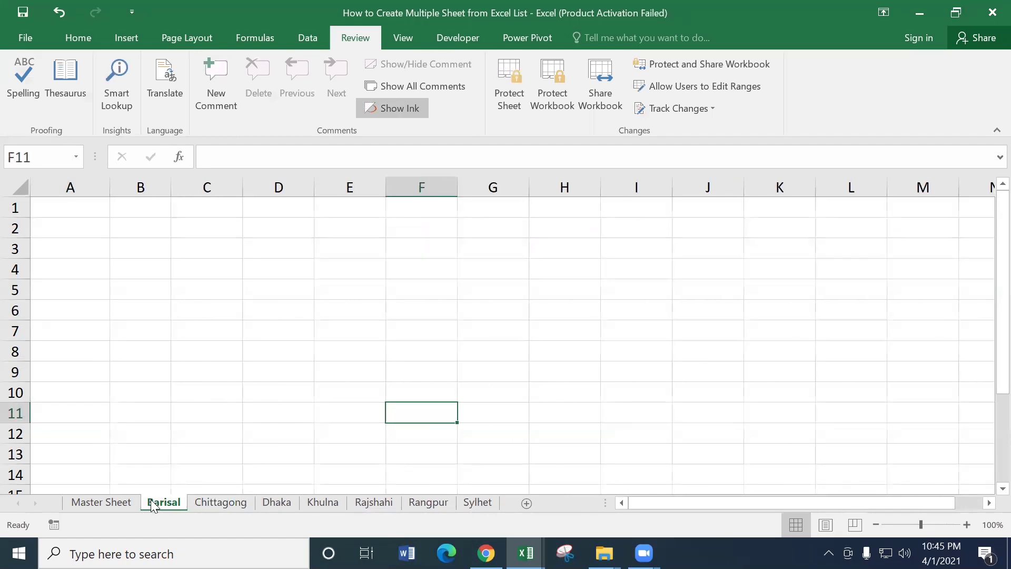
- Group Barisal–Sylhet, merge and centre A1:G1, and enter the heading 'Template'
left_click(479, 504, "shift")
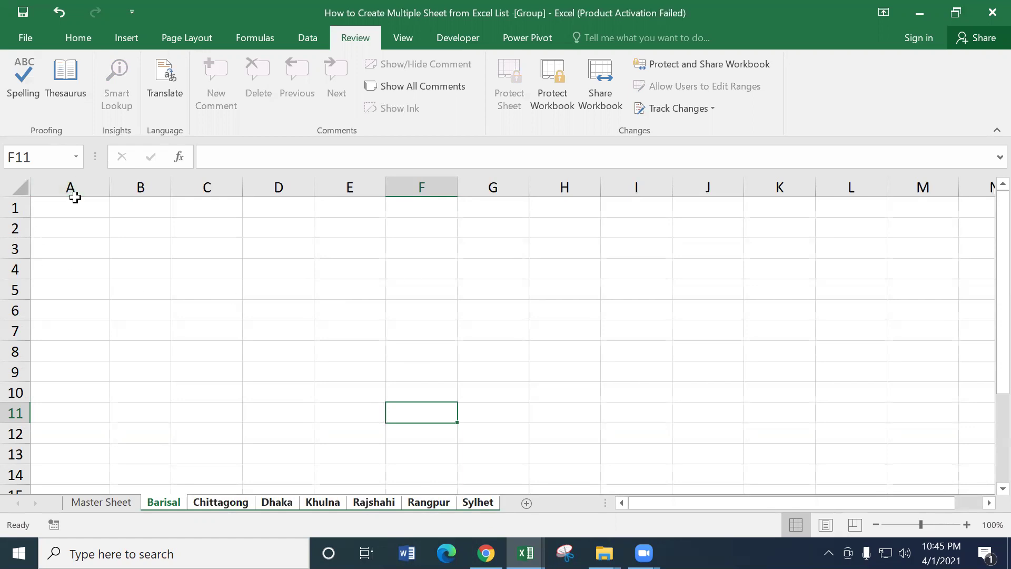
left_click_drag(74, 201, 466, 205)
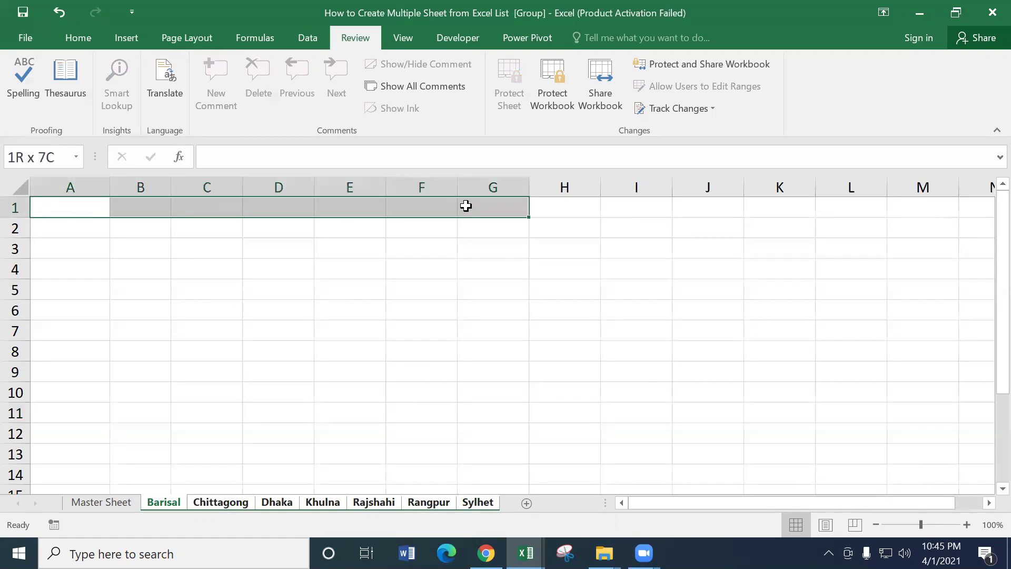
left_click(79, 38)
left_click(443, 103)
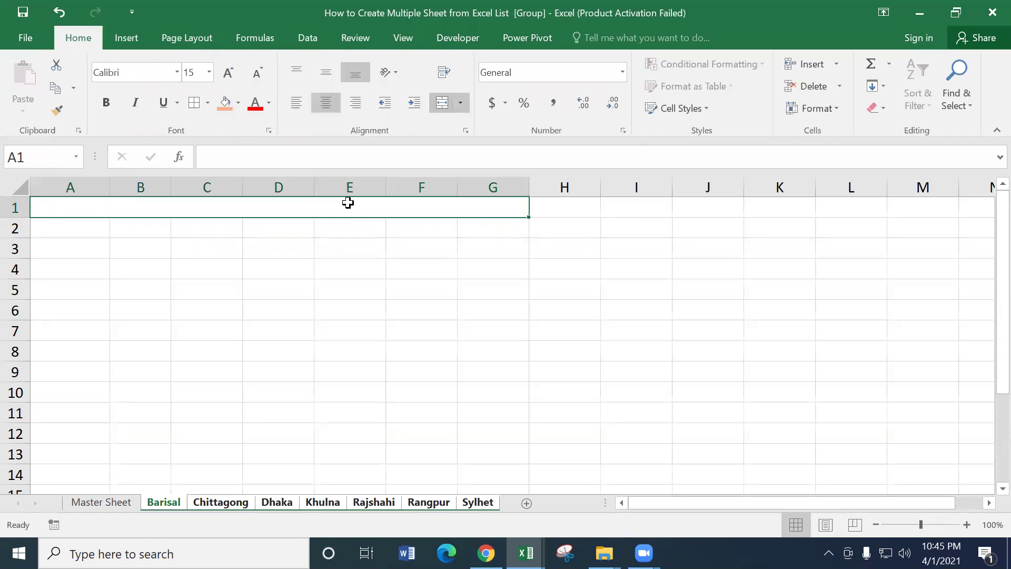
type("T")
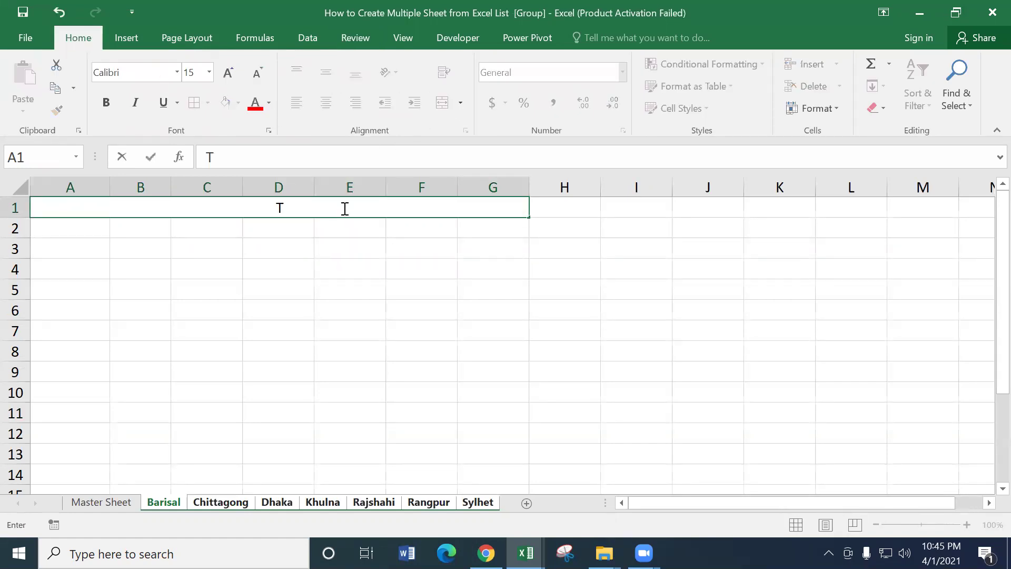
type("emplate")
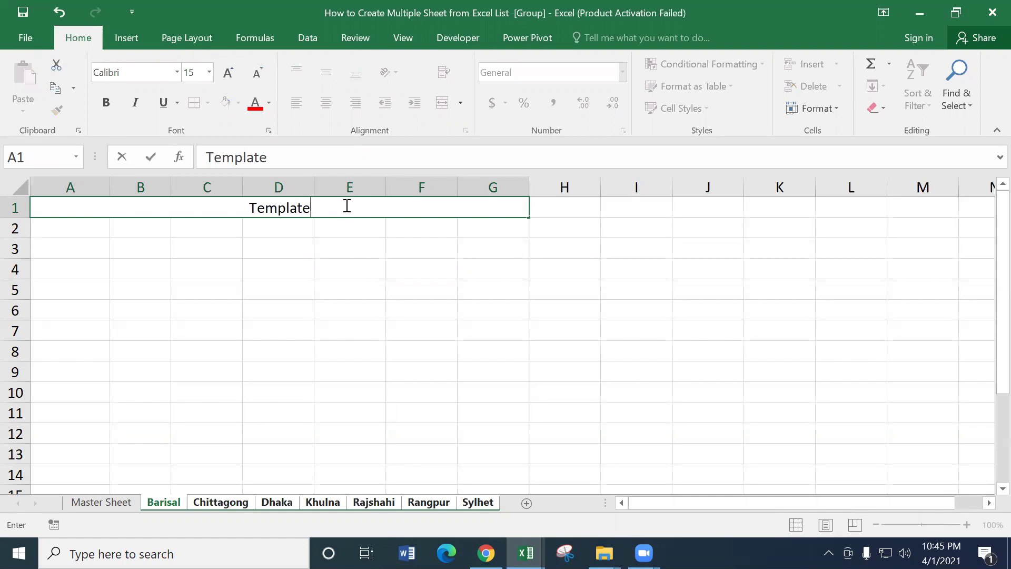
left_click(278, 371)
- Enlarge the Template heading to 28 pt and fill it light green
left_click(273, 204)
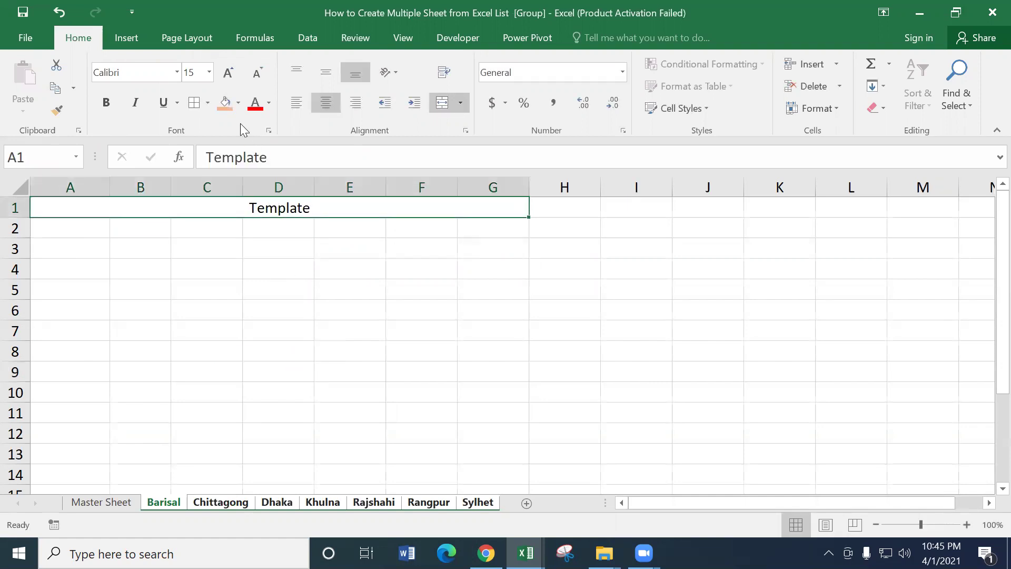
left_click(228, 70)
left_click(227, 71)
left_click(228, 71)
left_click(227, 70)
left_click(227, 71)
left_click(227, 71)
left_click(227, 71)
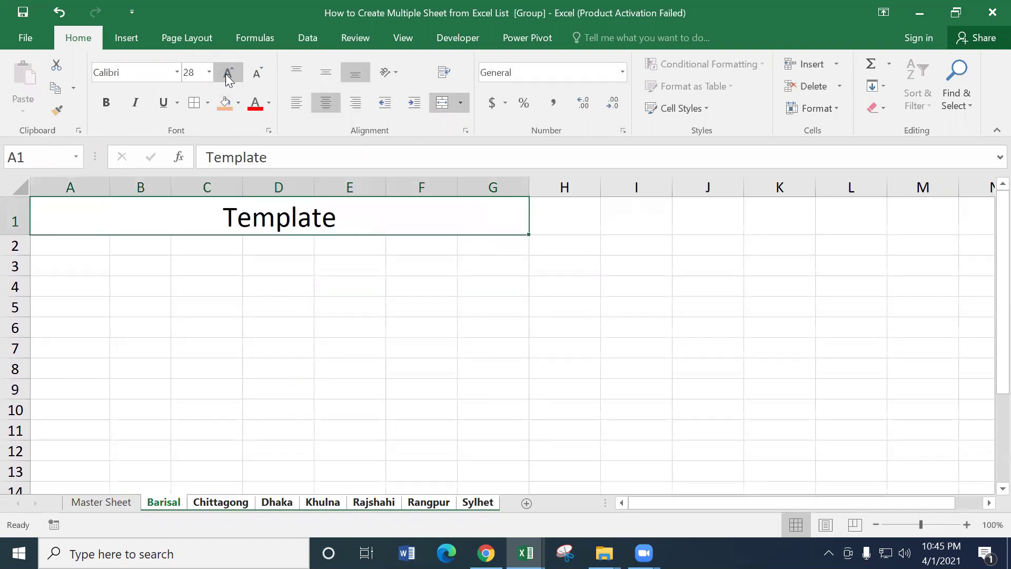
left_click(238, 103)
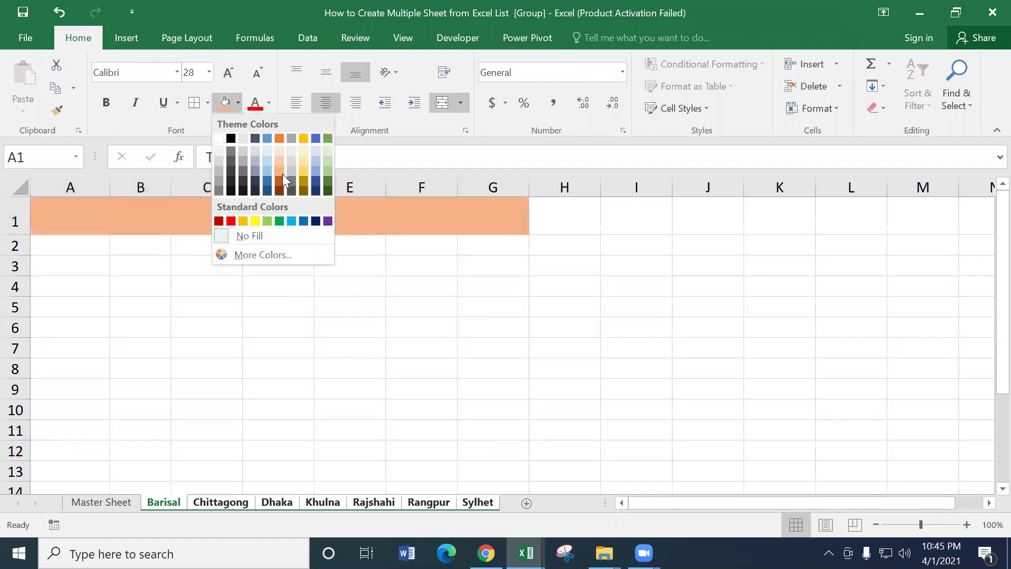
left_click(327, 170)
left_click(208, 319)
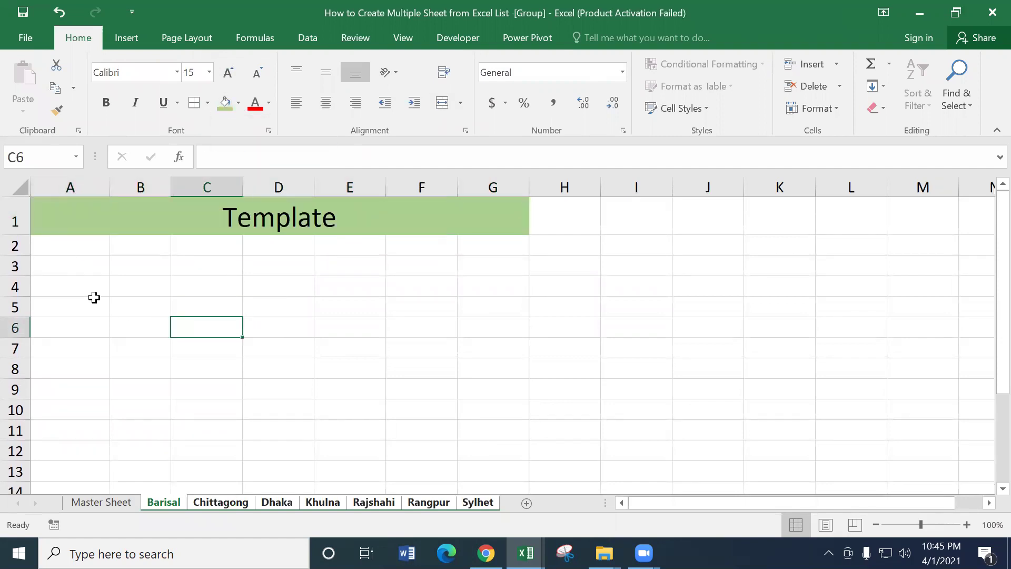
- Enter labels Name in A4, Population in D4, Food in A7 and Spot in D7
left_click(86, 292)
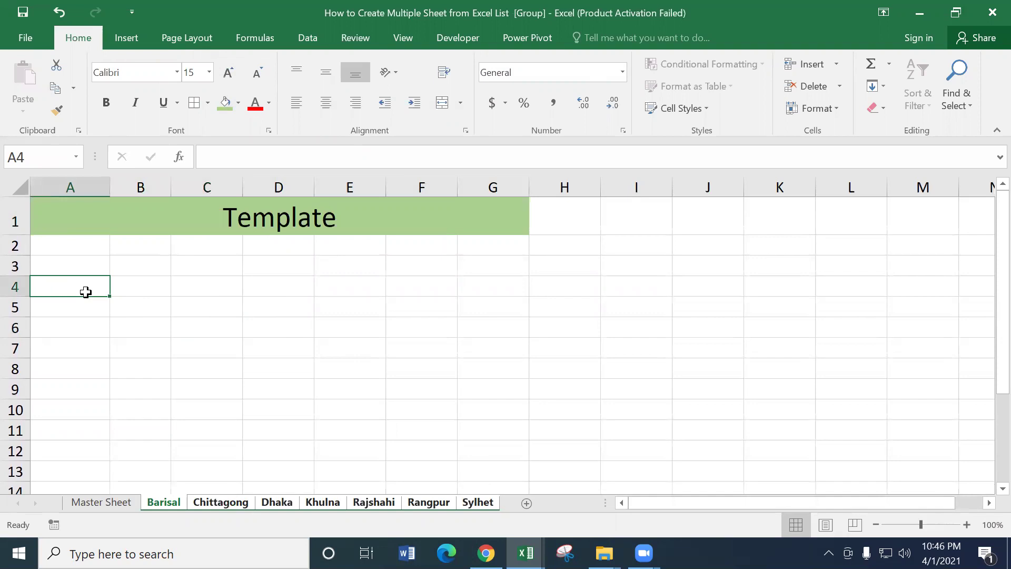
type("Name")
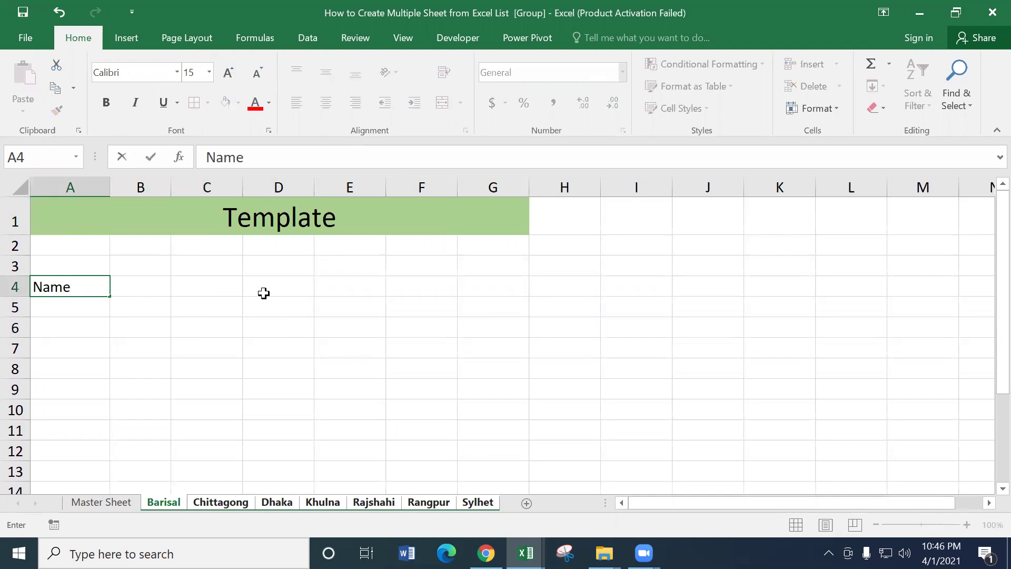
left_click(264, 293)
type("Poppu")
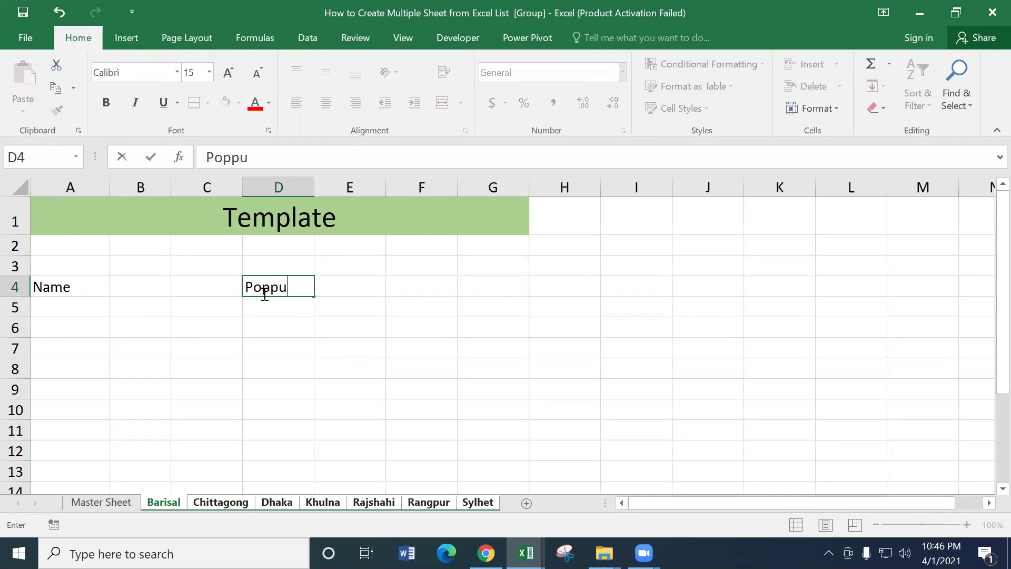
key("BackSpace")
key("BackSpace")
type("ulation")
left_click(77, 350)
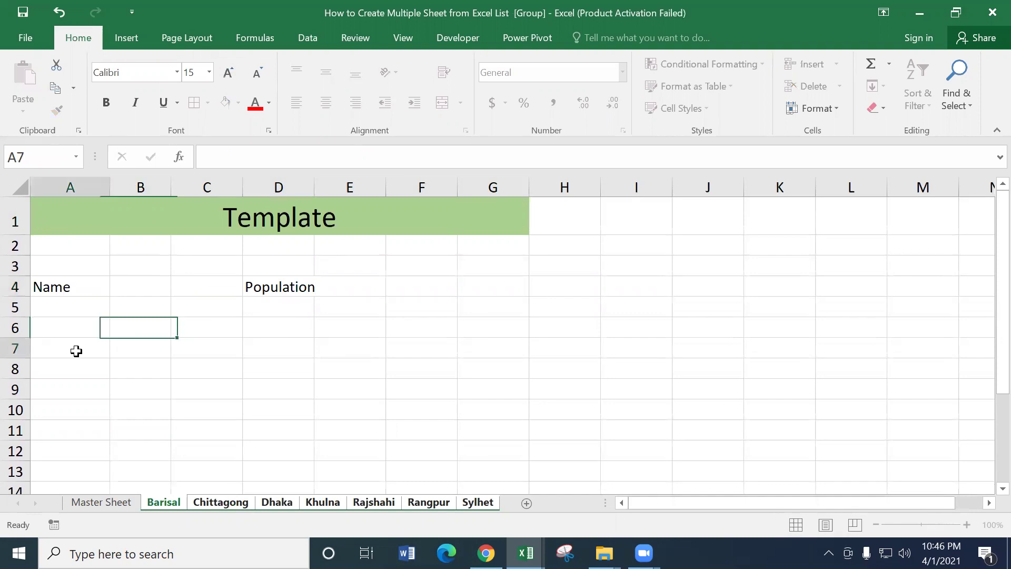
type("Food")
left_click(293, 350)
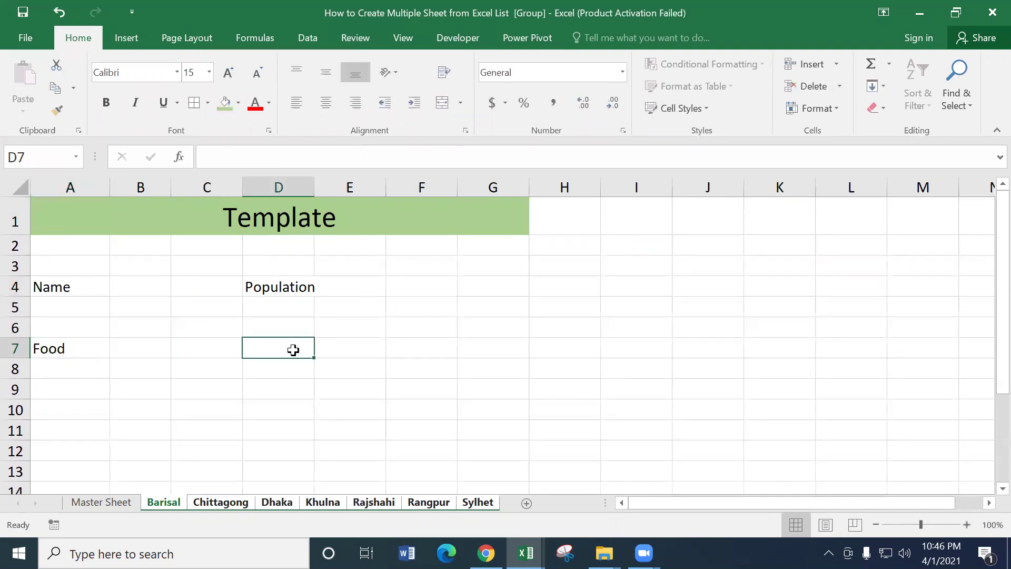
type("Spot")
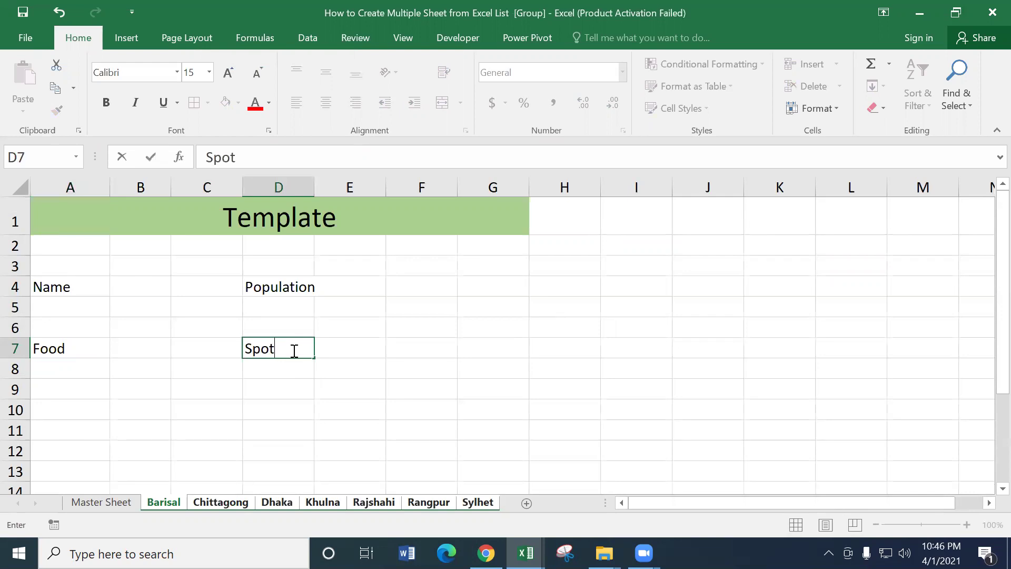
left_click(424, 342)
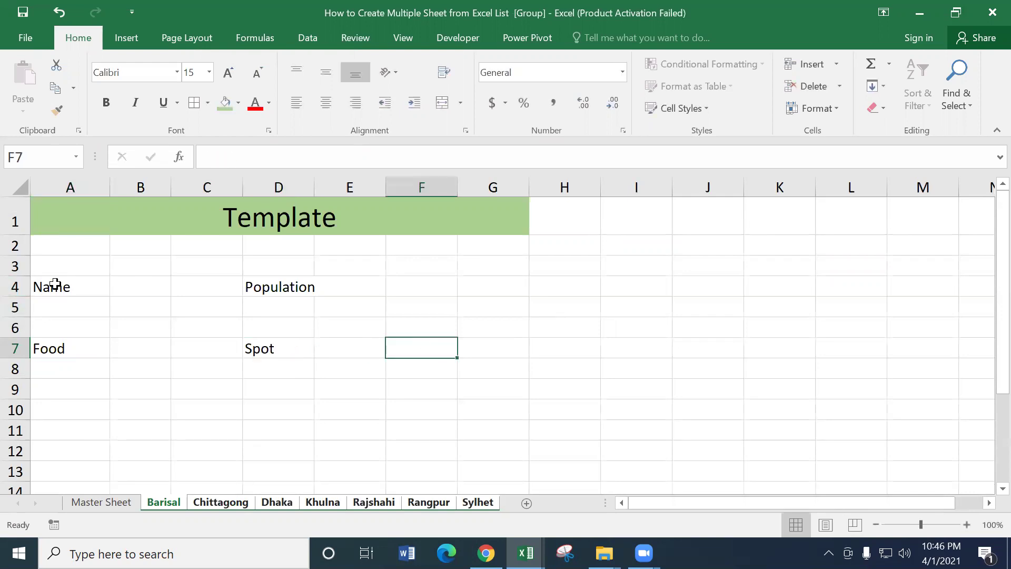
- Give A4:D10 a light orange fill, larger text and all borders
left_click_drag(53, 286, 293, 409)
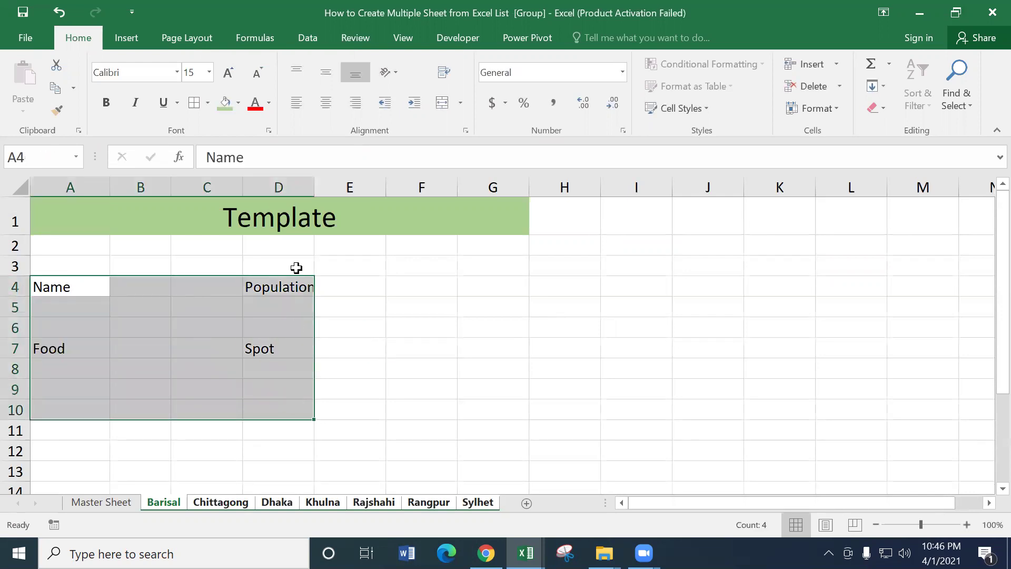
left_click(225, 103)
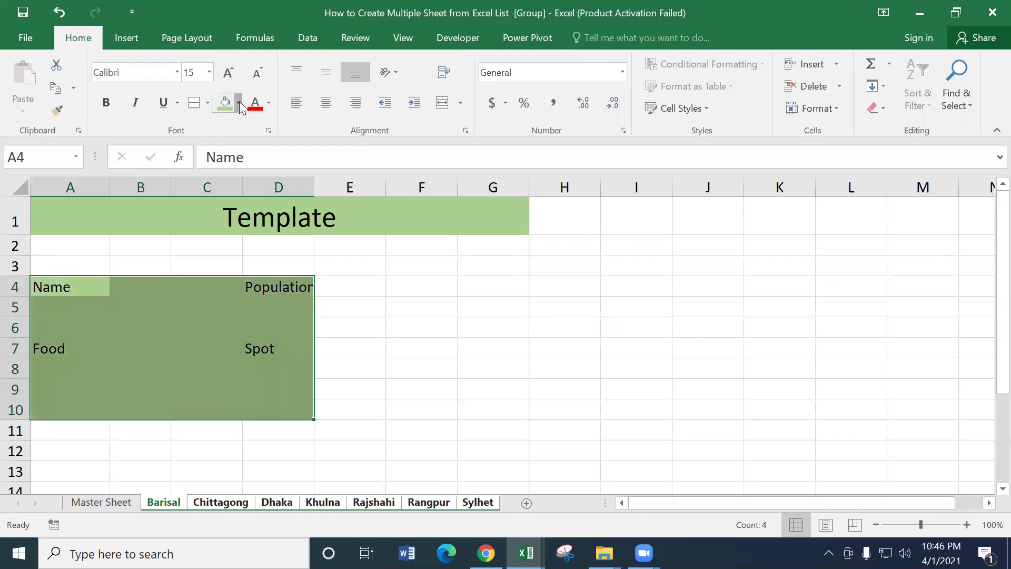
left_click(238, 102)
left_click(280, 167)
left_click(220, 75)
left_click(220, 75)
left_click(220, 74)
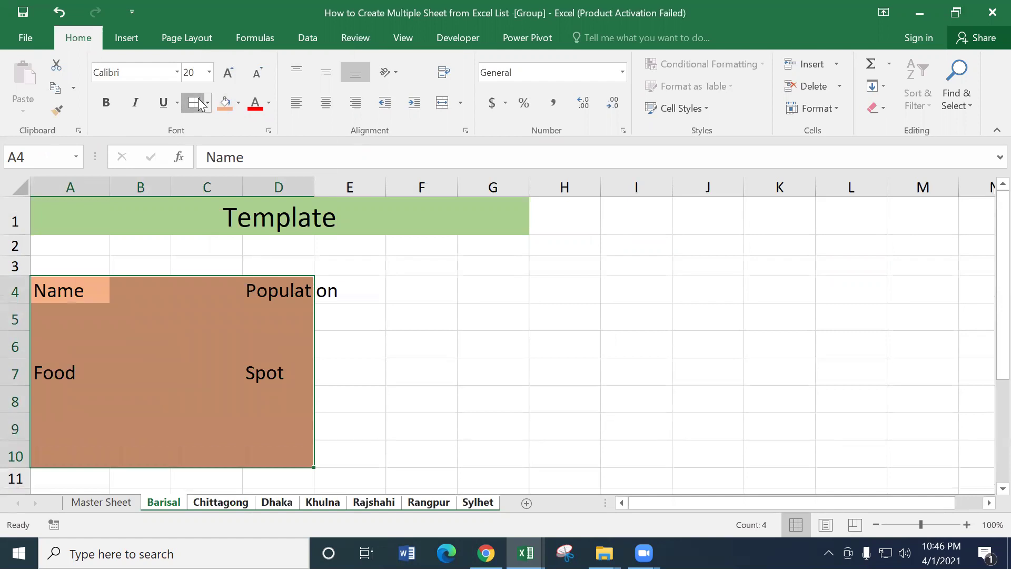
left_click(195, 102)
left_click(437, 335)
- Widen columns D and E and make row 2 taller
left_click_drag(101, 202, 414, 394)
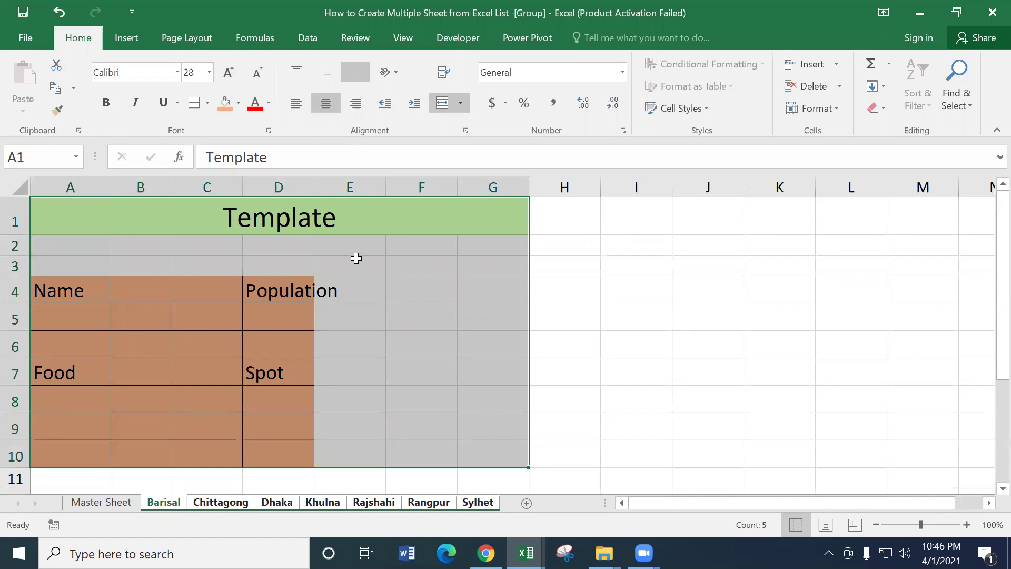
left_click_drag(315, 188, 342, 188)
left_click(396, 287)
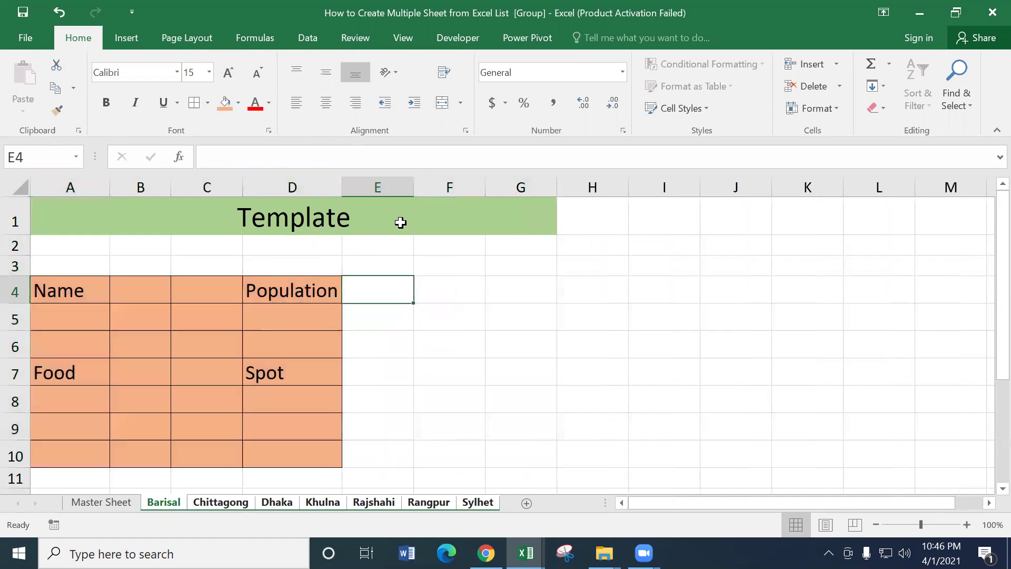
left_click_drag(413, 188, 443, 188)
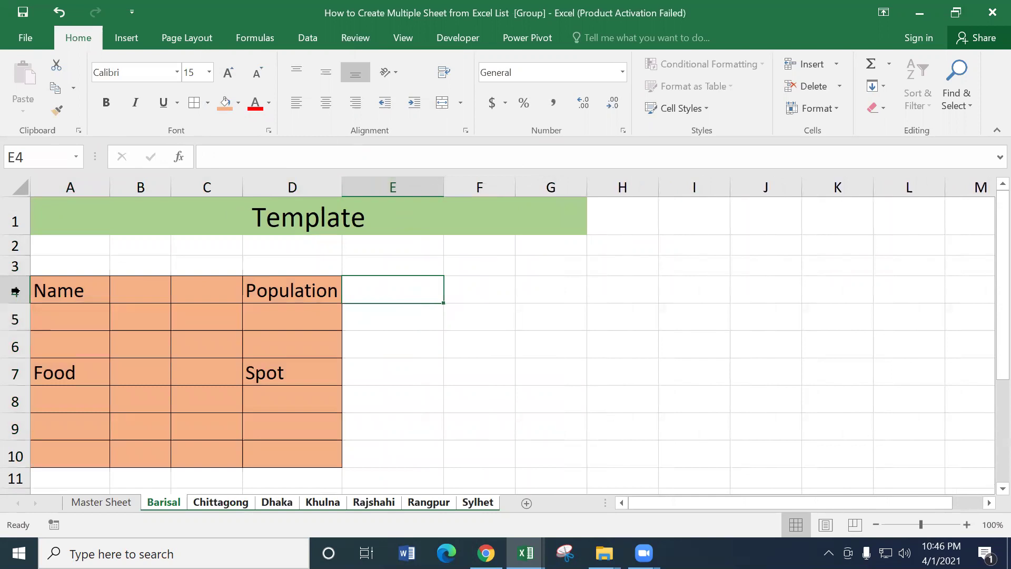
left_click_drag(21, 255, 27, 278)
- Make the Food label in A7 red and bold
left_click(296, 319)
left_click(269, 396)
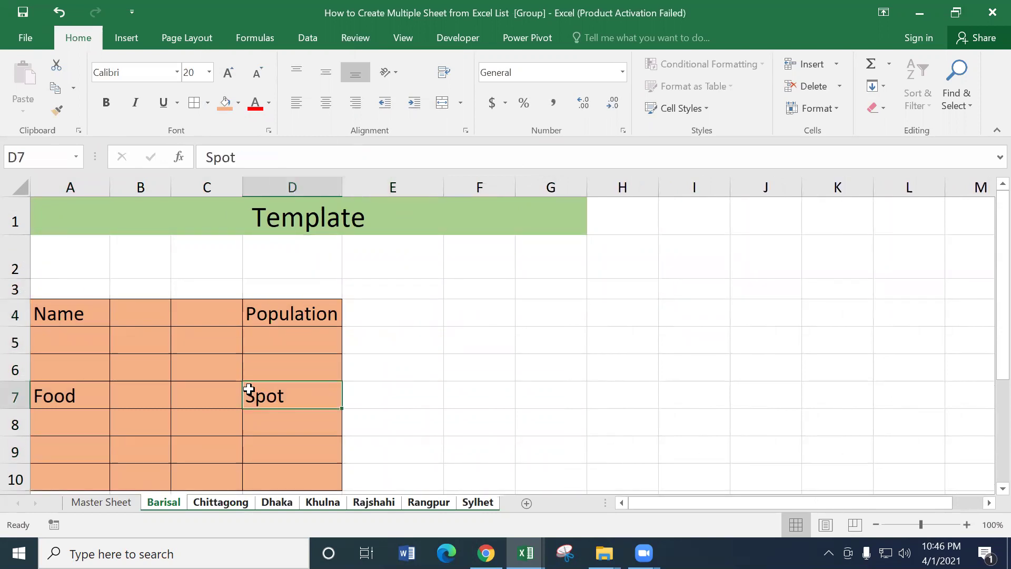
left_click(50, 392)
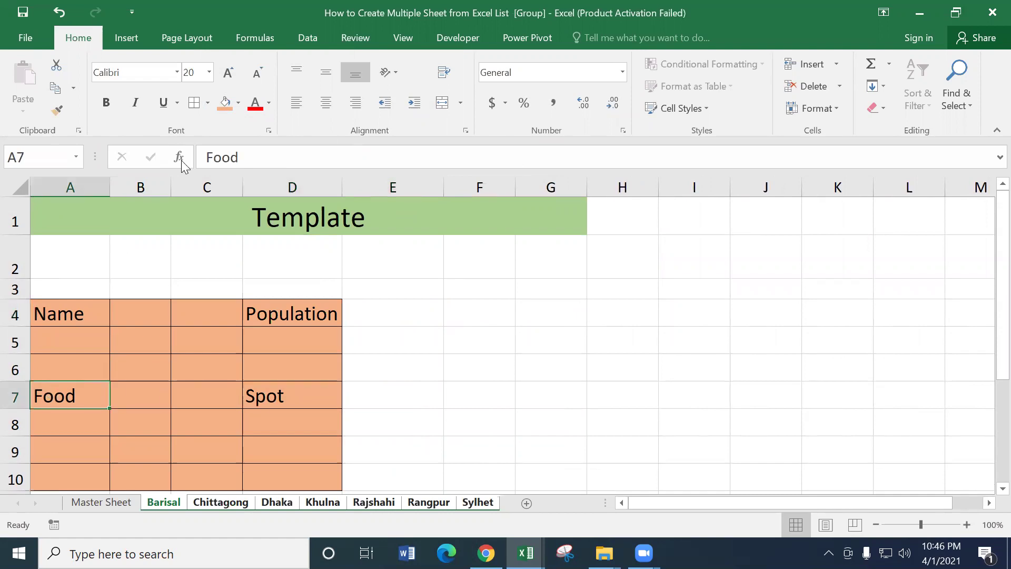
left_click(252, 104)
left_click(107, 99)
- Ungroup via Master Sheet and check each city sheet from Barisal to Sylhet for the template
left_click_drag(169, 219, 331, 431)
left_click(109, 510)
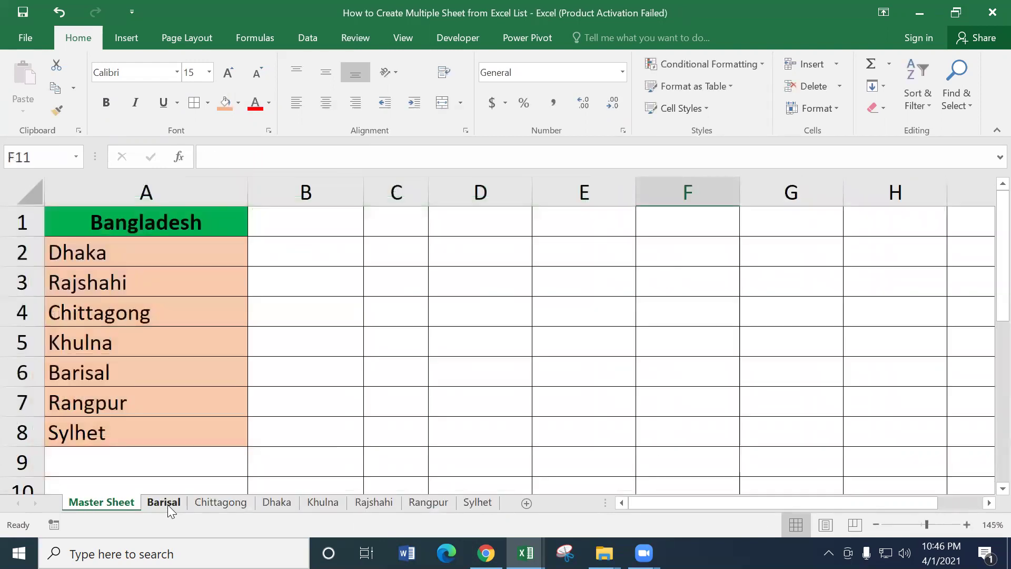
left_click(168, 504)
left_click(227, 506)
left_click(273, 505)
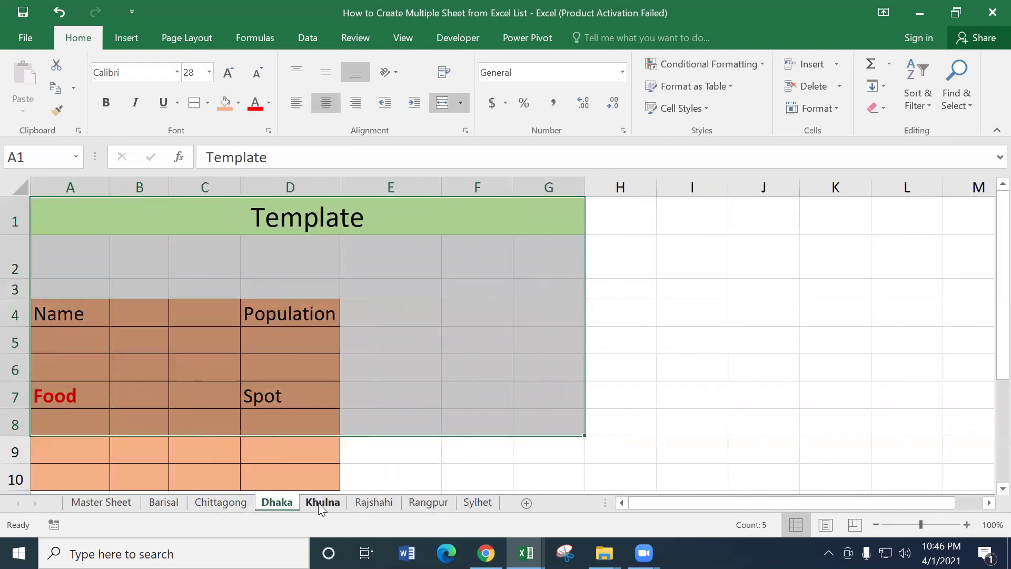
left_click(319, 502)
left_click(373, 503)
left_click(425, 503)
left_click(477, 503)
- Step back through the sheets to Barisal, then switch to Dhaka
left_click(432, 503)
left_click(375, 502)
left_click(326, 502)
left_click(273, 505)
left_click(218, 503)
left_click(158, 503)
left_click(623, 365)
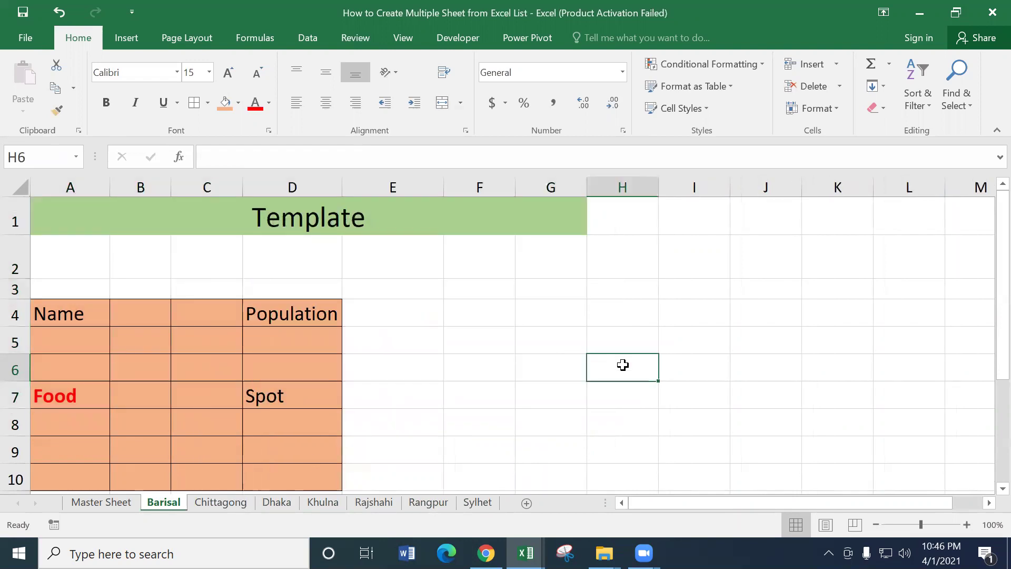
left_click(278, 503)
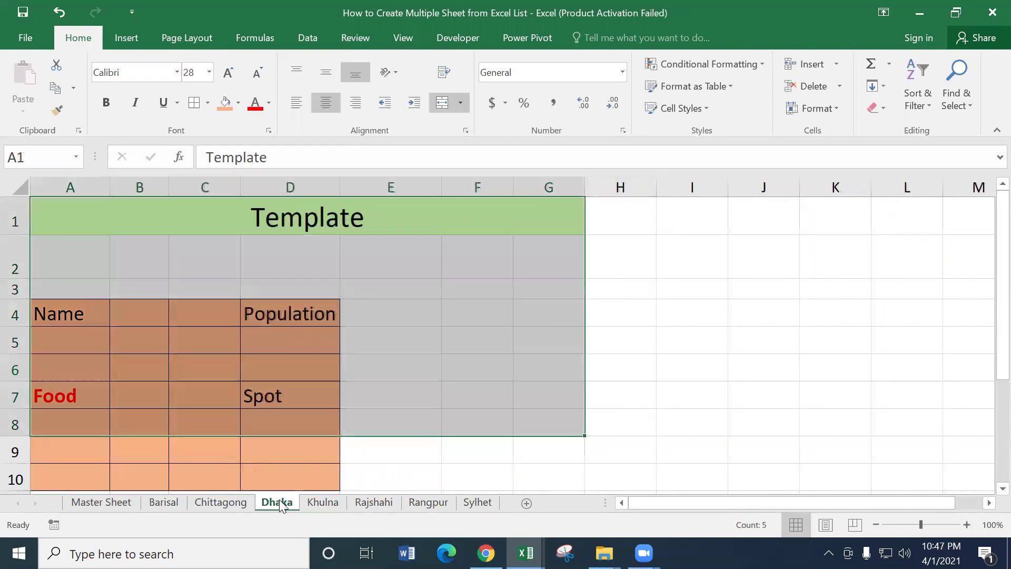
- Group Sylhet with Dhaka and enter 'Value' in G5
left_click(476, 504, "ctrl")
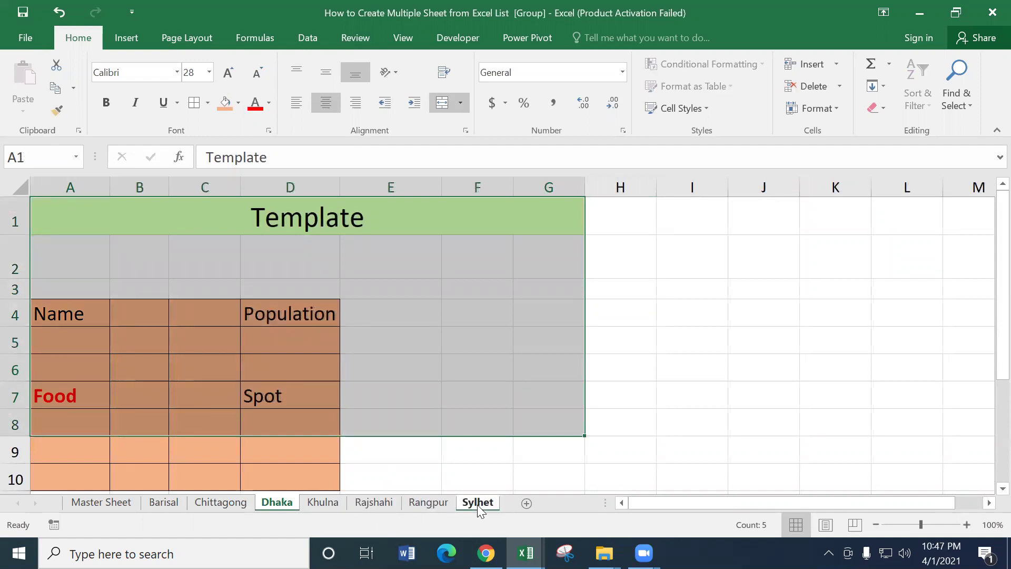
left_click(428, 311)
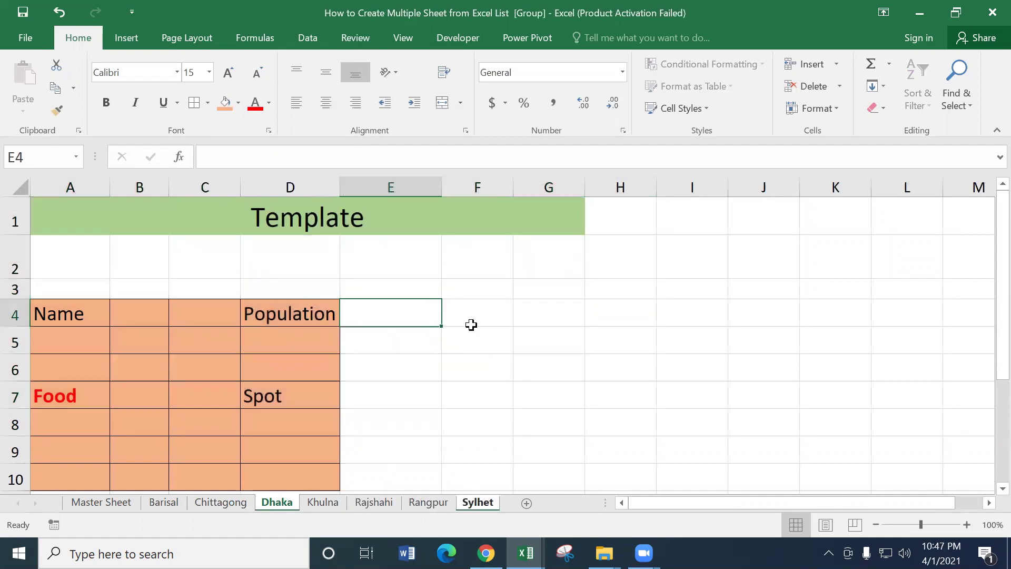
left_click(539, 344)
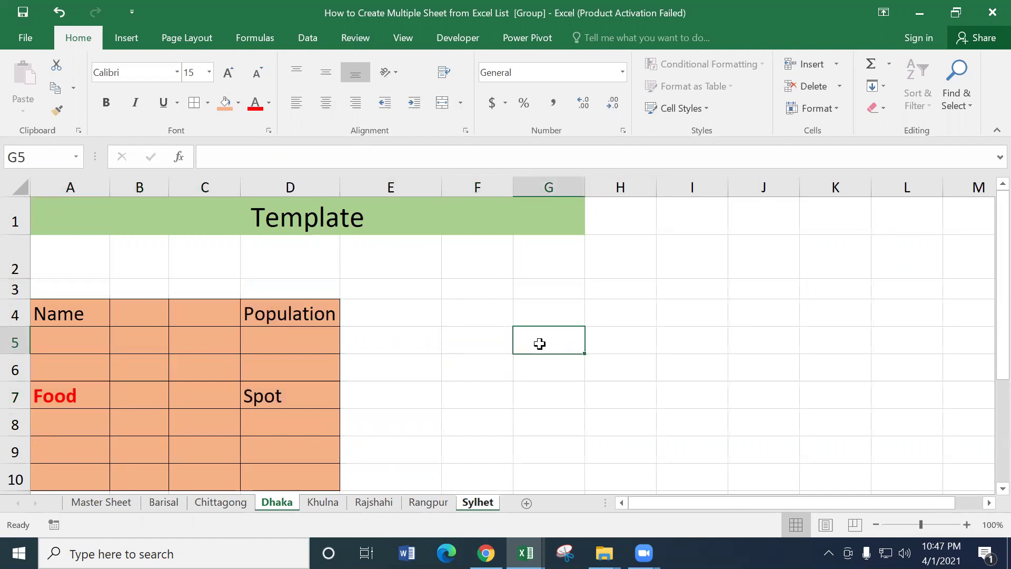
type("Value")
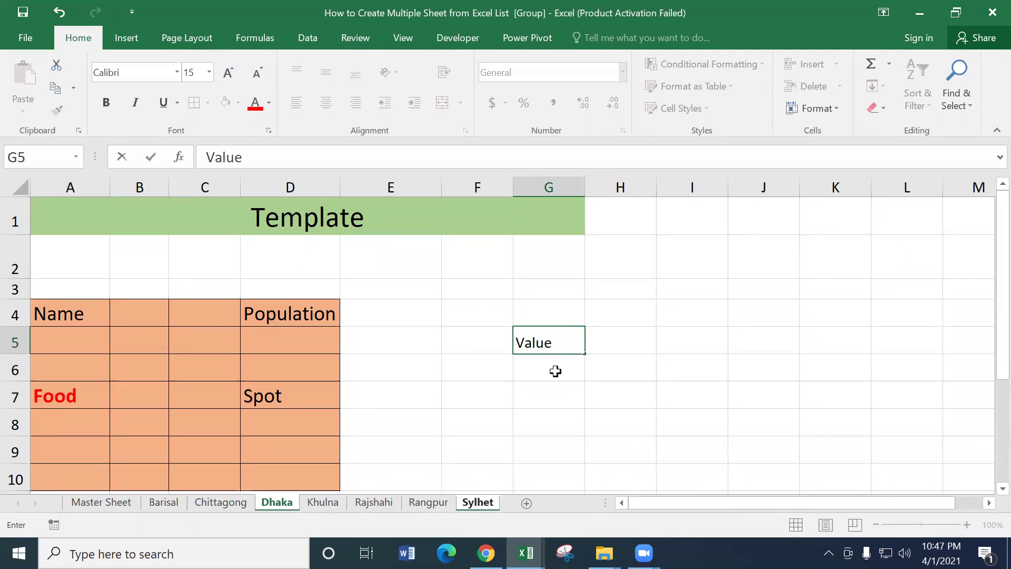
key("Return")
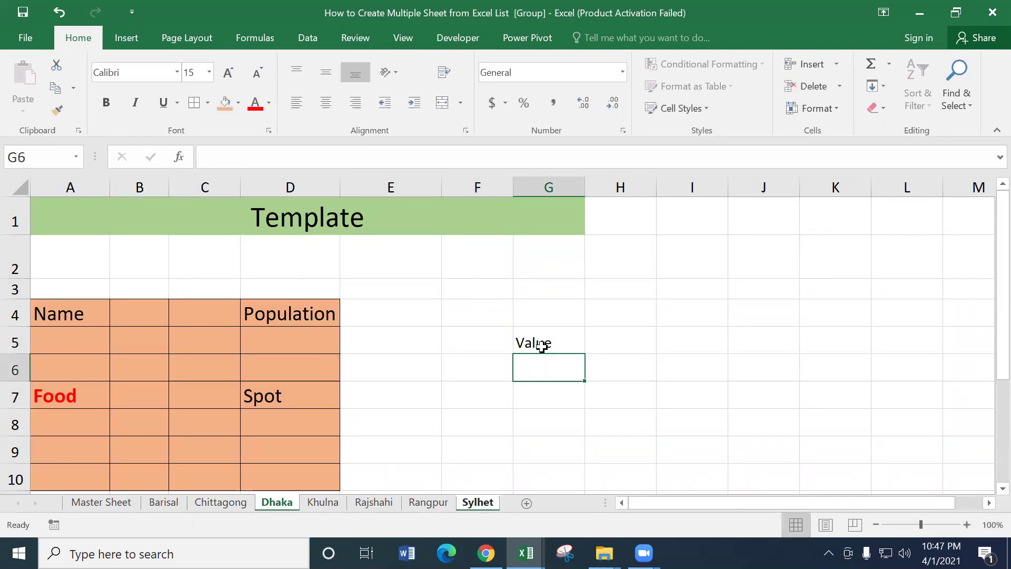
- Enlarge the Value cell text to 22 and fill G5 yellow
left_click(542, 345)
left_click(227, 76)
left_click(227, 75)
left_click(227, 76)
left_click(227, 76)
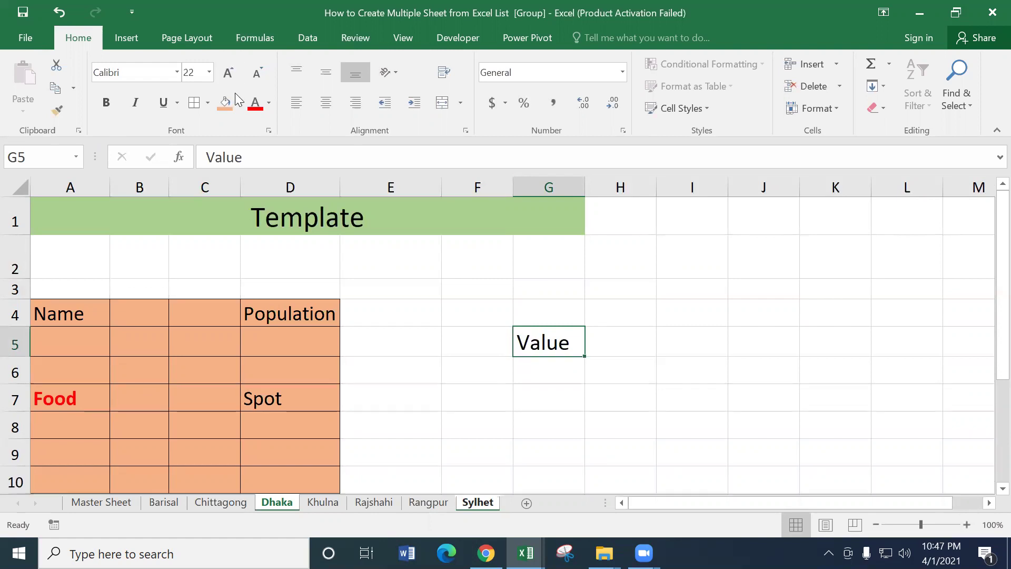
left_click(237, 102)
left_click(255, 221)
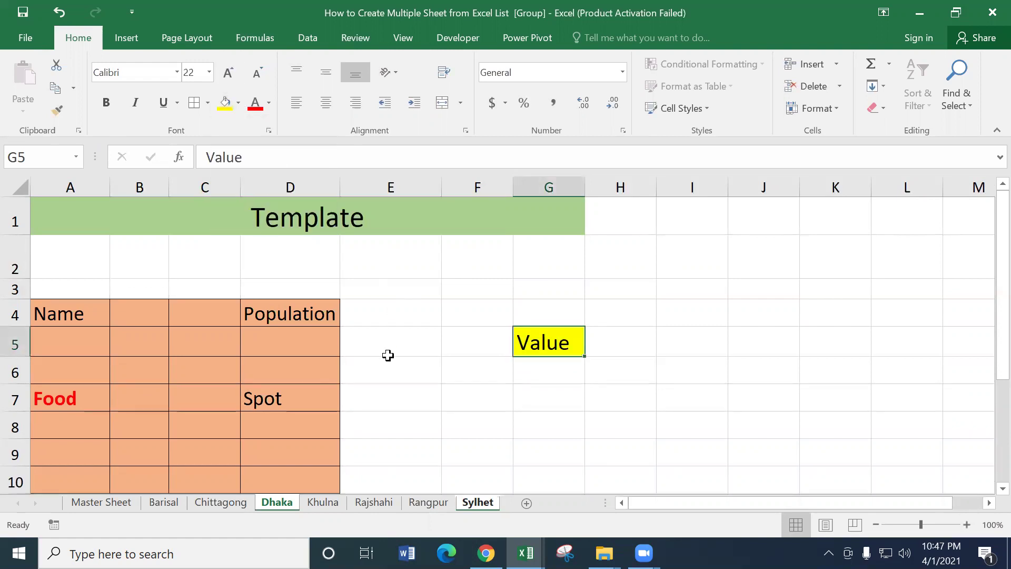
- Ungroup via Chittagong and check Barisal, Khulna and Rajshahi lack the Value cell
left_click(388, 366)
left_click(222, 503)
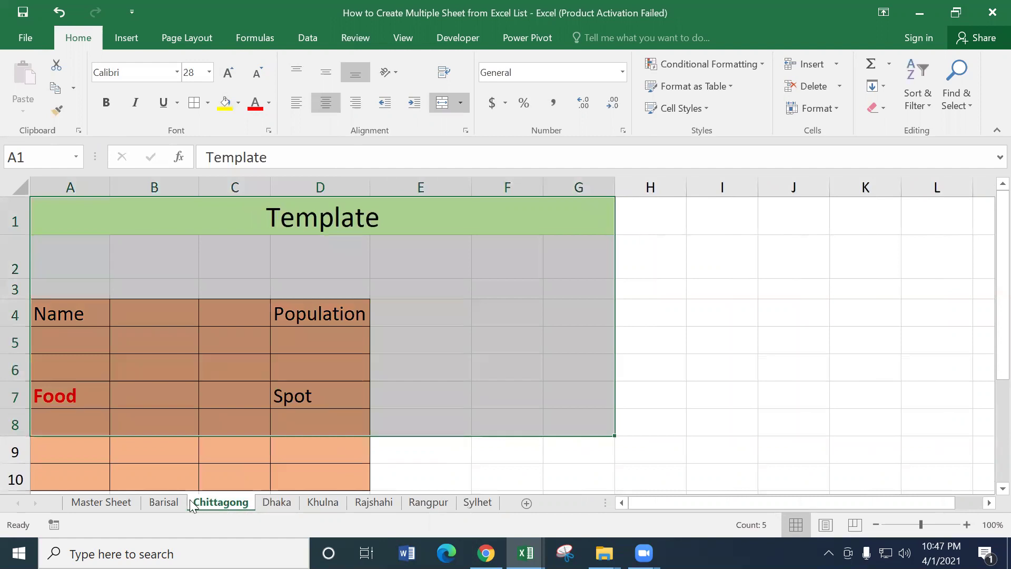
left_click(163, 502)
left_click(322, 503)
left_click(373, 502)
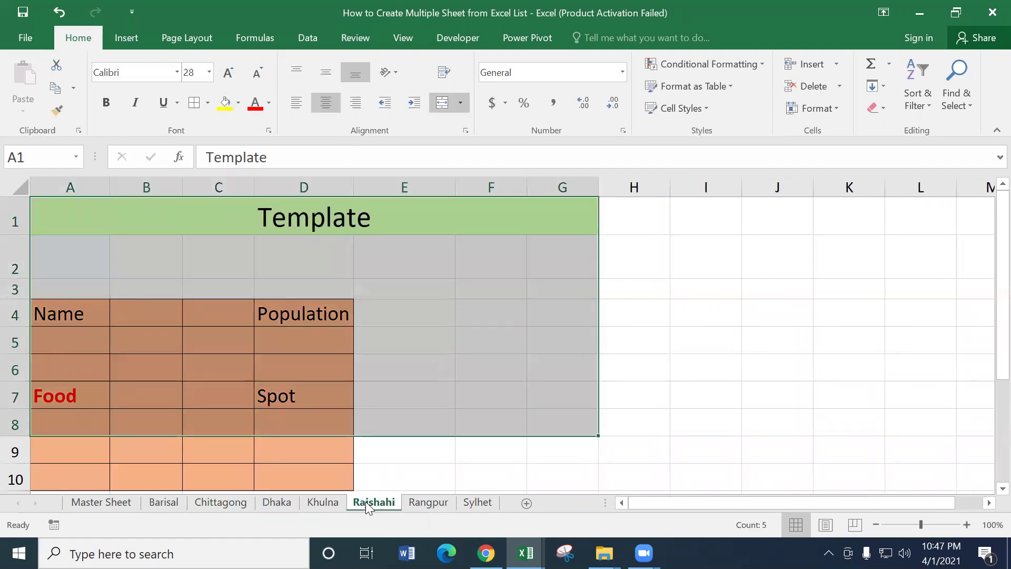
- Compare the yellow Value cell in G5 on Dhaka and Sylhet, finishing on Dhaka
left_click(284, 505)
left_click(471, 504)
left_click(279, 503)
left_click(476, 503)
left_click(571, 343)
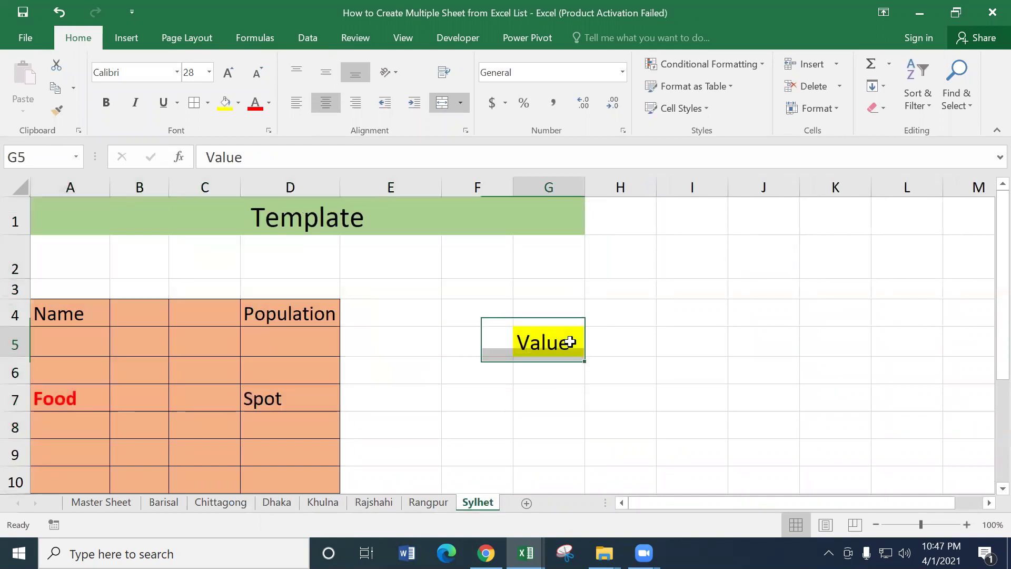
left_click(272, 506)
left_click(539, 347)
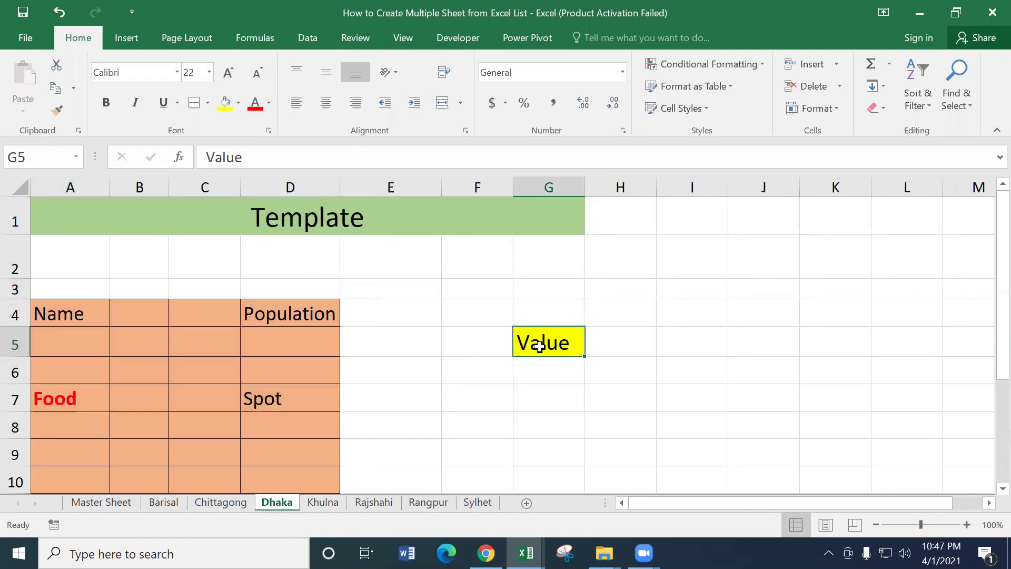
left_click(423, 291)
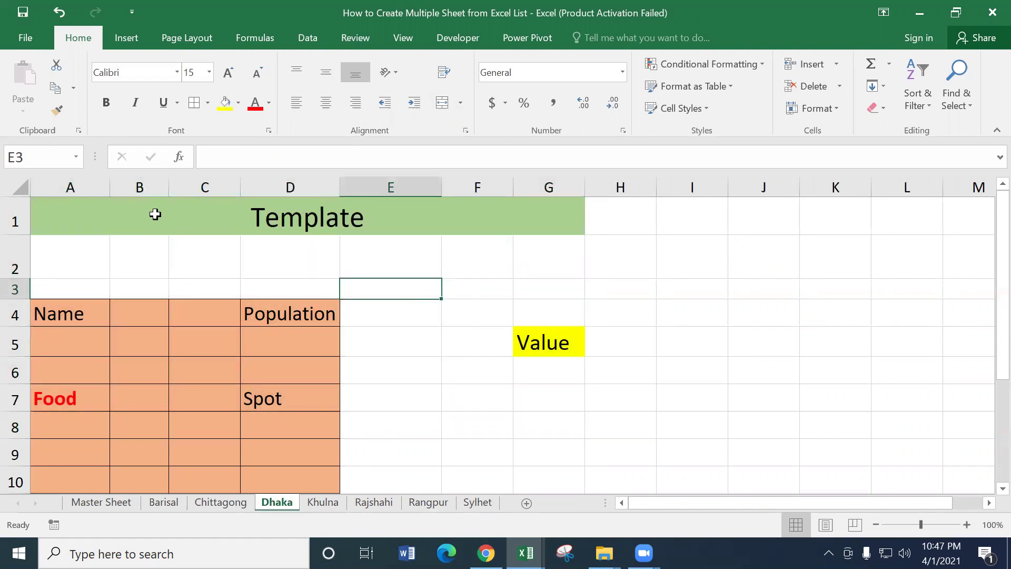
left_click_drag(136, 211, 715, 486)
left_click(626, 284)
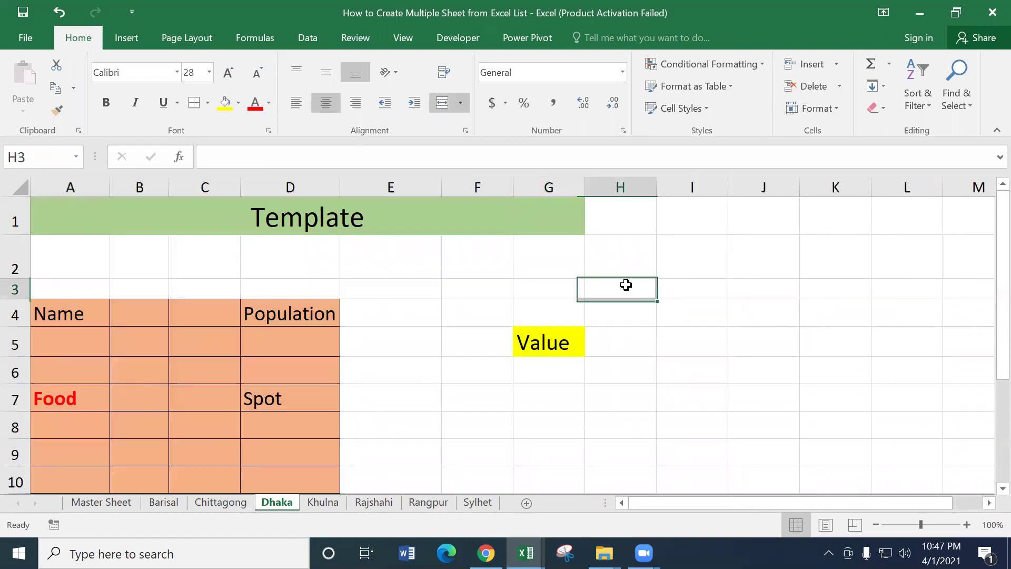
left_click(494, 295)
left_click(298, 212)
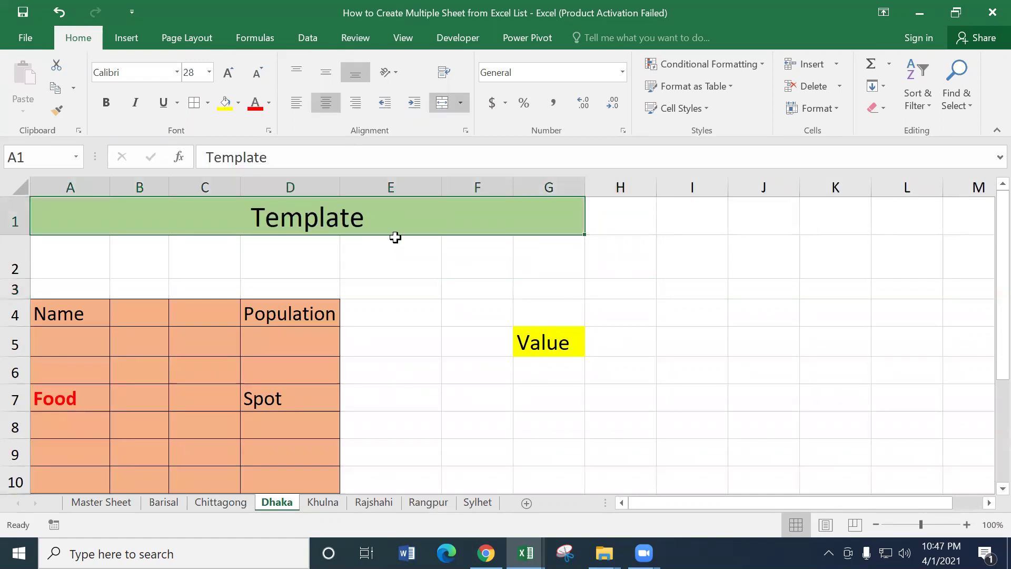
double_click(367, 220)
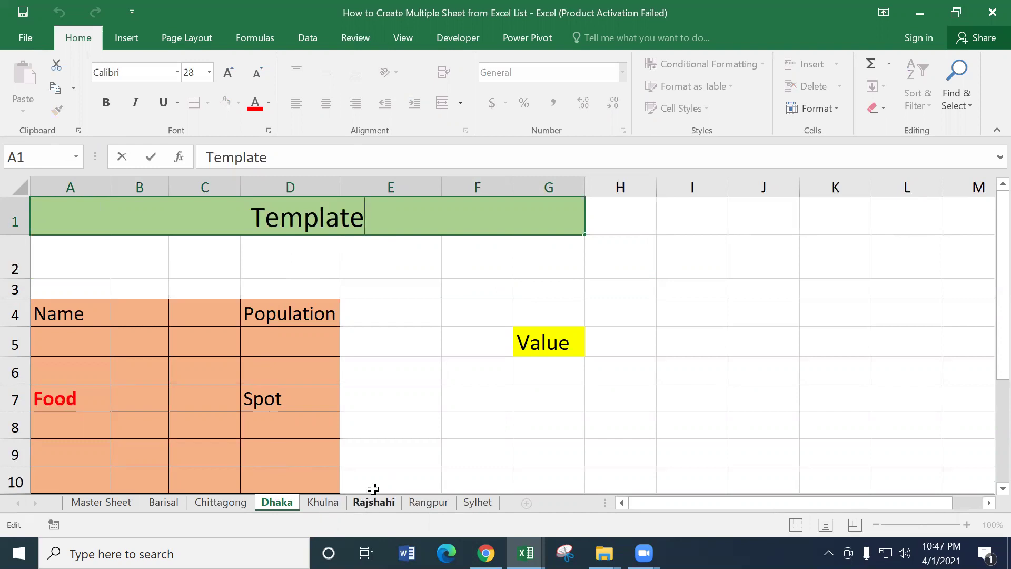
- Finish the header edit and group Barisal, Chittagong and Khulna with the Dhaka sheet
left_click(390, 424)
left_click(174, 505, "ctrl")
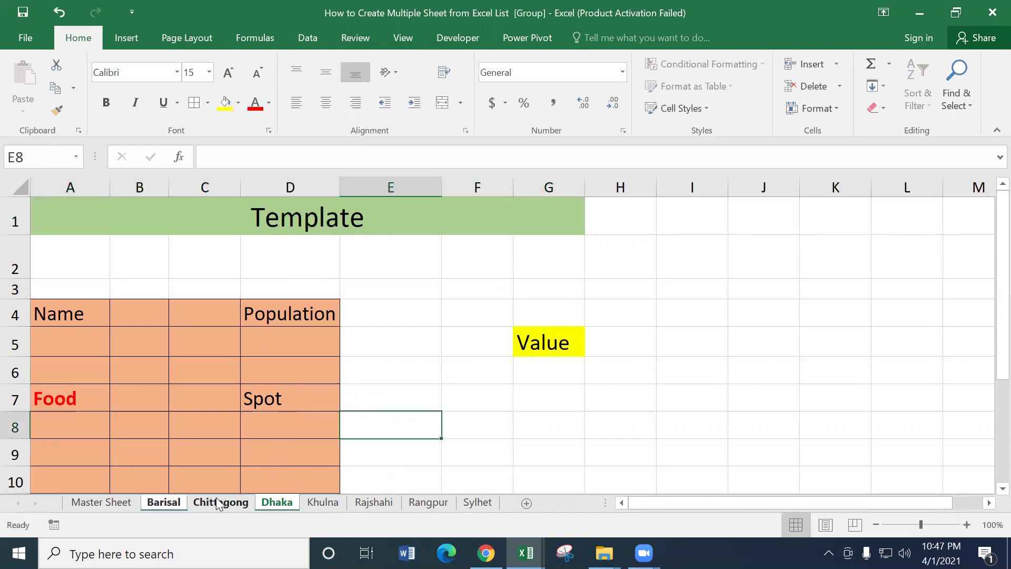
left_click(221, 504, "ctrl")
left_click(323, 505, "ctrl")
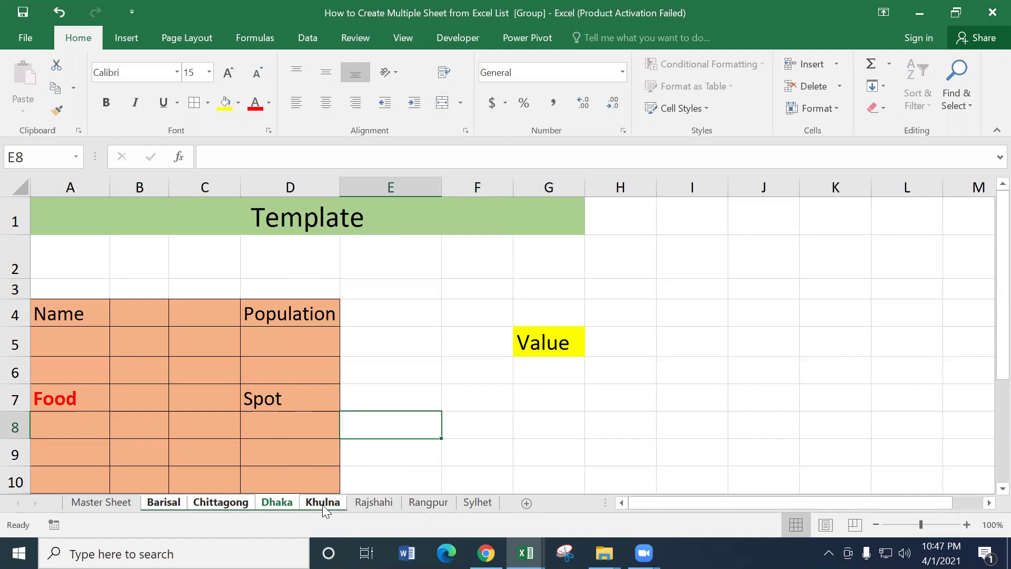
- Delete row 4, the Name and Population row, from all grouped sheets
left_click(12, 313)
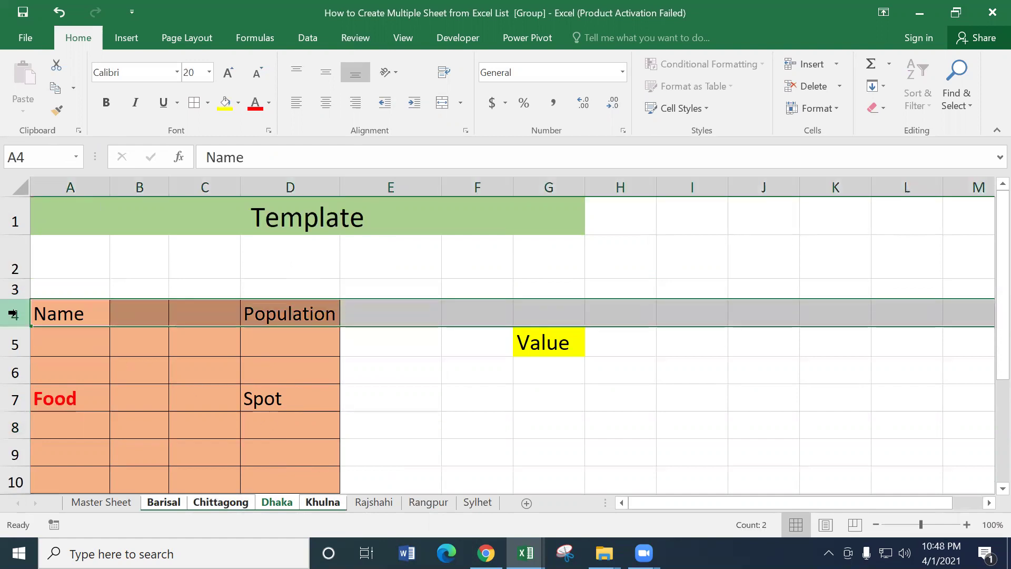
right_click(12, 314)
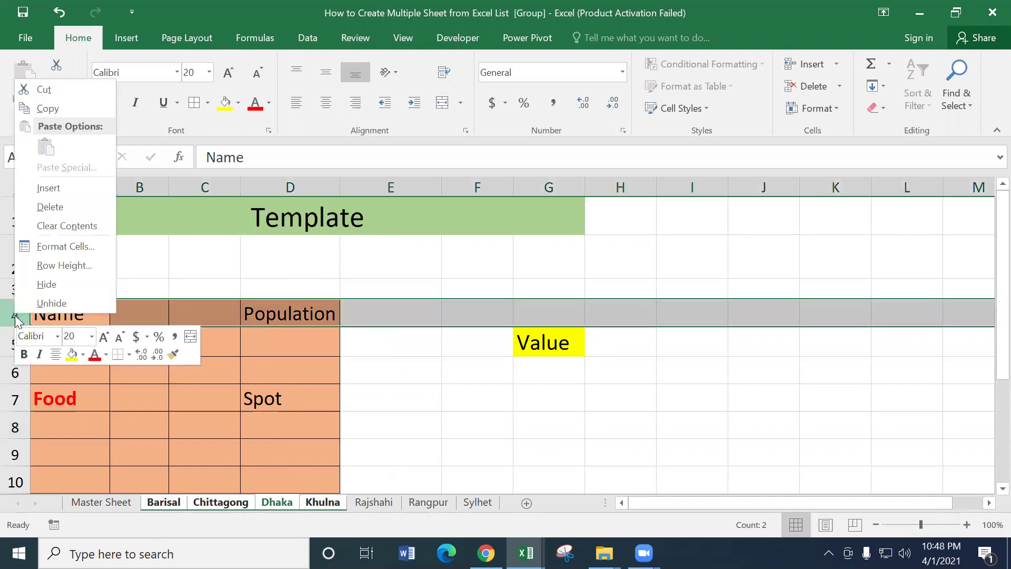
left_click(49, 206)
- Ungroup via the Master Sheet, then step through Barisal to Sylhet and back to Rangpur
left_click(100, 503)
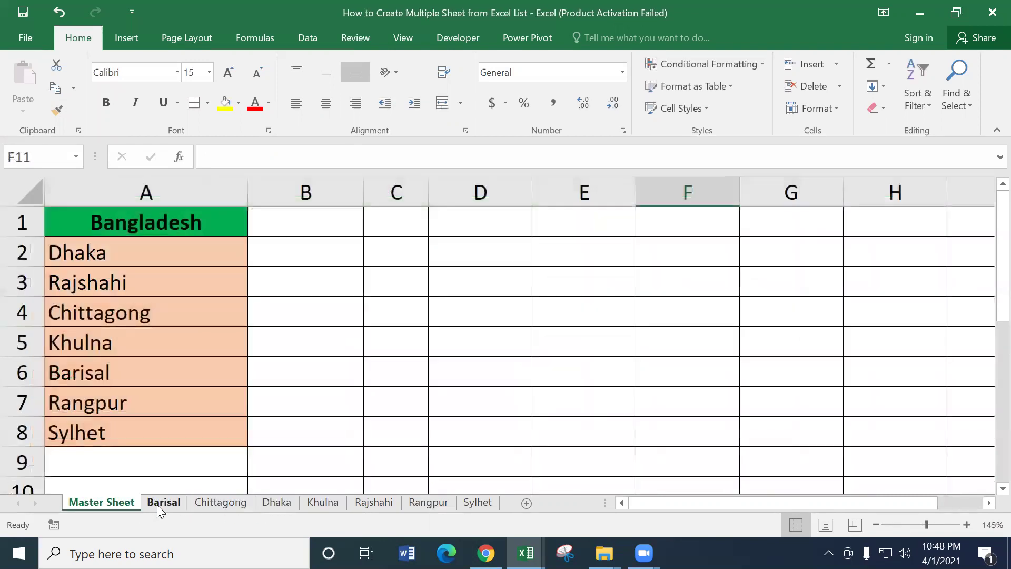
left_click(158, 503)
left_click(196, 504)
left_click(280, 502)
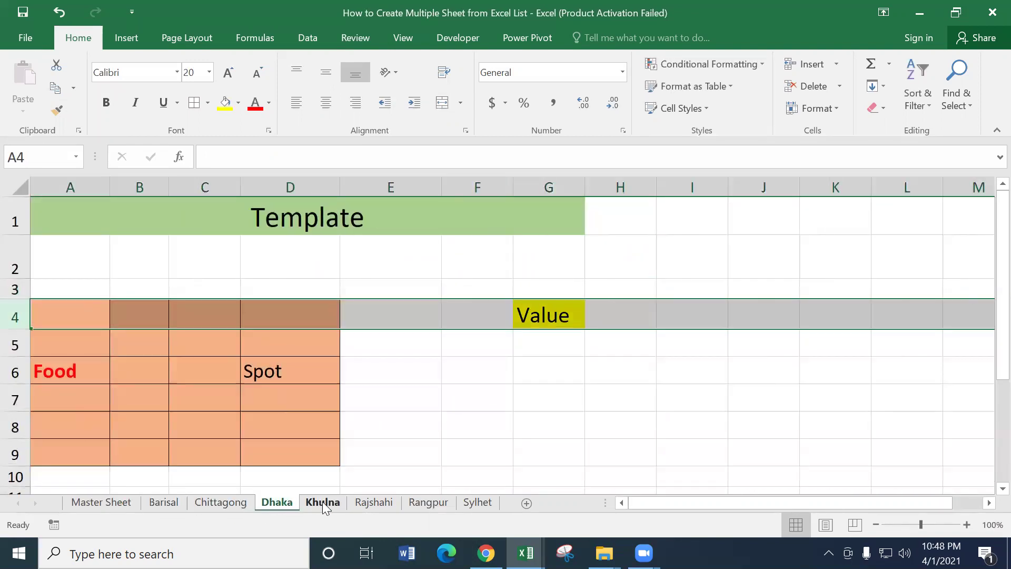
left_click(323, 502)
left_click(378, 504)
left_click(427, 504)
left_click(476, 504)
left_click(413, 504)
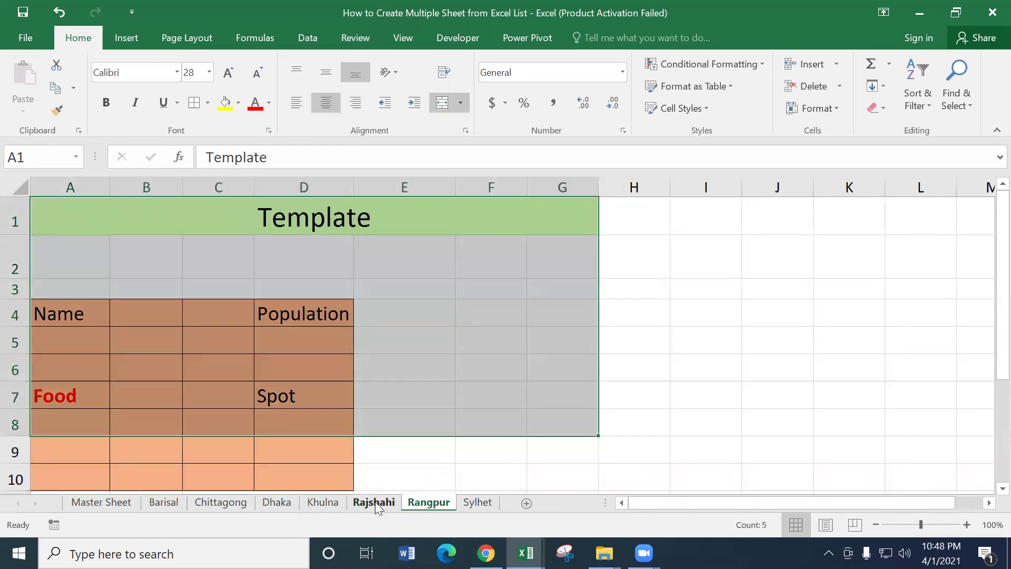
- Step back through Rajshahi, Khulna, Dhaka, Chittagong and Barisal to the Master Sheet
left_click(371, 501)
left_click(322, 502)
left_click(277, 502)
left_click(228, 506)
left_click(153, 504)
left_click(127, 504)
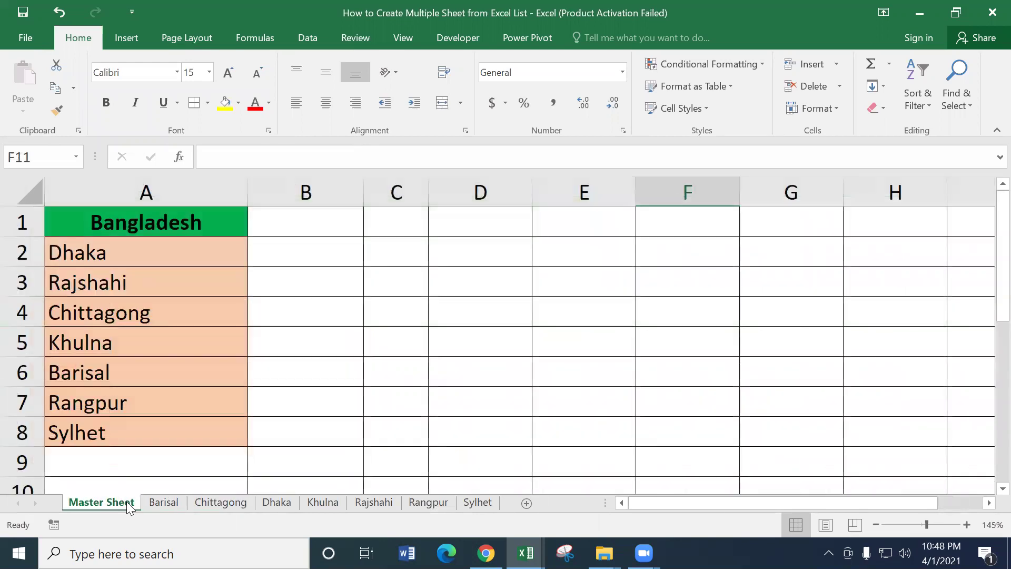
- Page again from Barisal through Sylhet, finishing on the Rangpur sheet
left_click(164, 504)
left_click(218, 504)
left_click(277, 504)
left_click(322, 504)
left_click(373, 505)
left_click(428, 504)
left_click(476, 505)
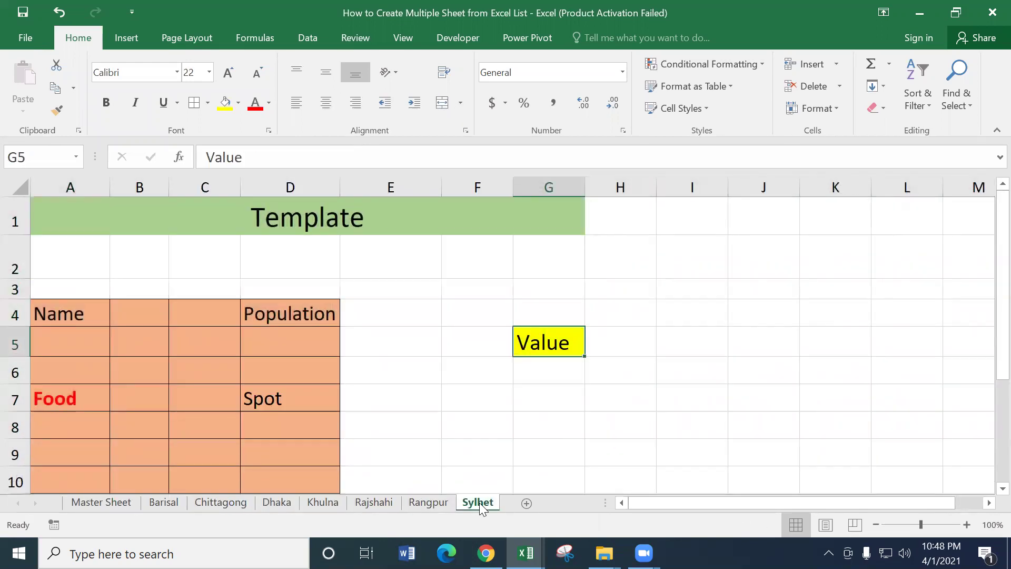
left_click(433, 502)
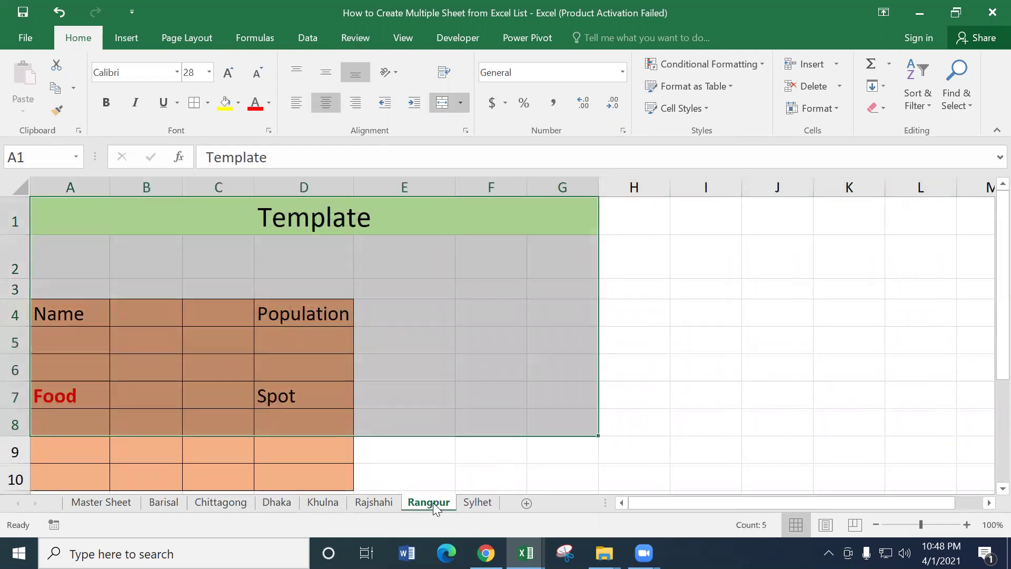
- Group Rajshahi, Khulna, Dhaka, Chittagong and Barisal with the Rangpur sheet
left_click(376, 504, "ctrl")
left_click(324, 503, "ctrl")
left_click(280, 504, "ctrl")
left_click(211, 505, "ctrl")
left_click(146, 504, "ctrl")
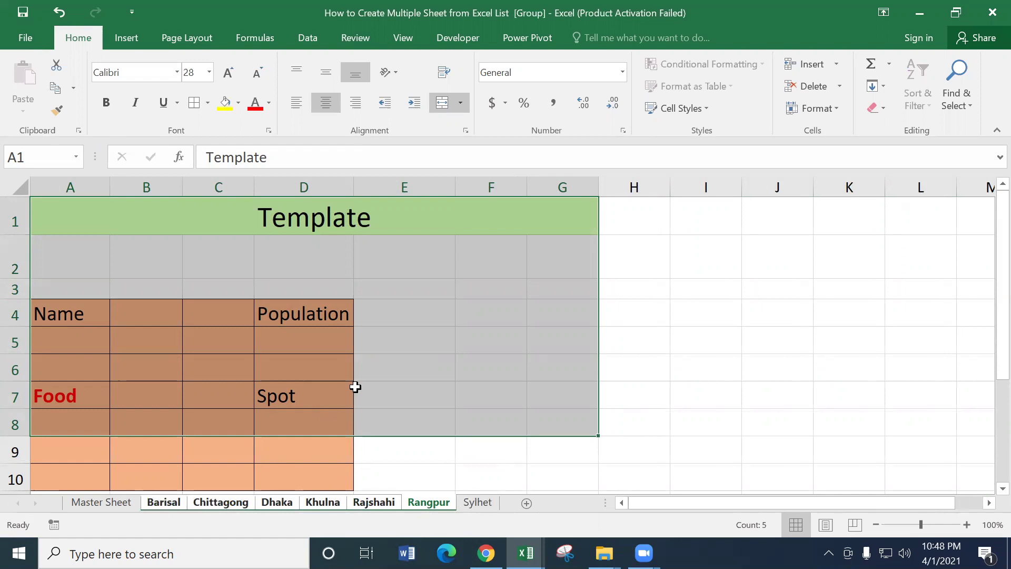
- Bring up Format Cells for cell E4 and close it without changes
left_click(415, 313)
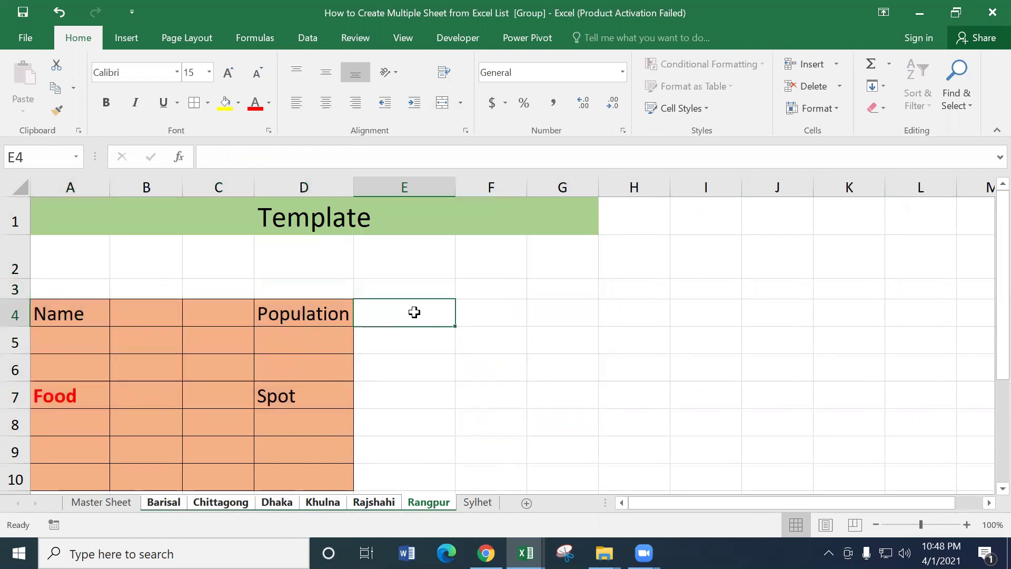
right_click(415, 315)
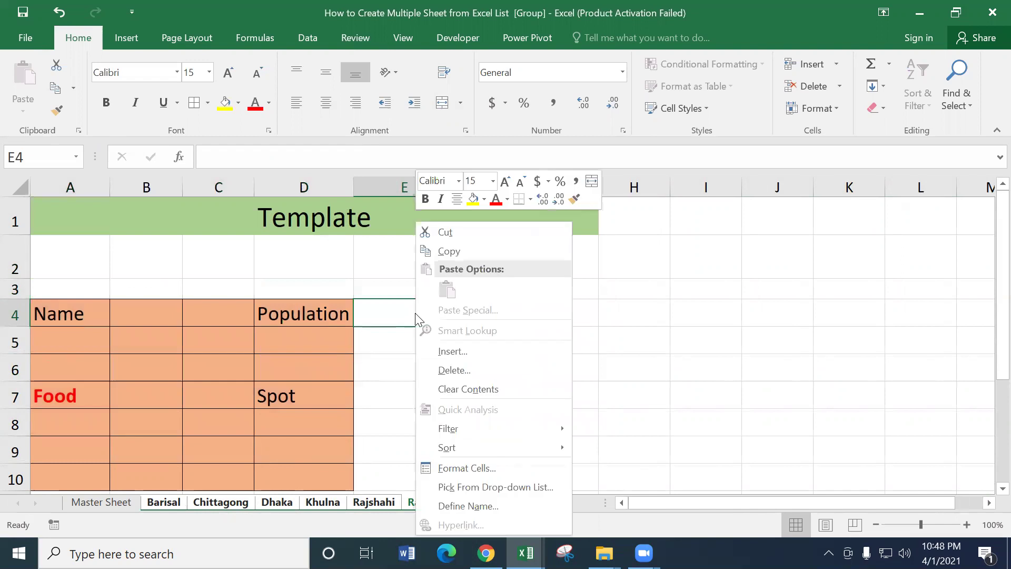
left_click(459, 470)
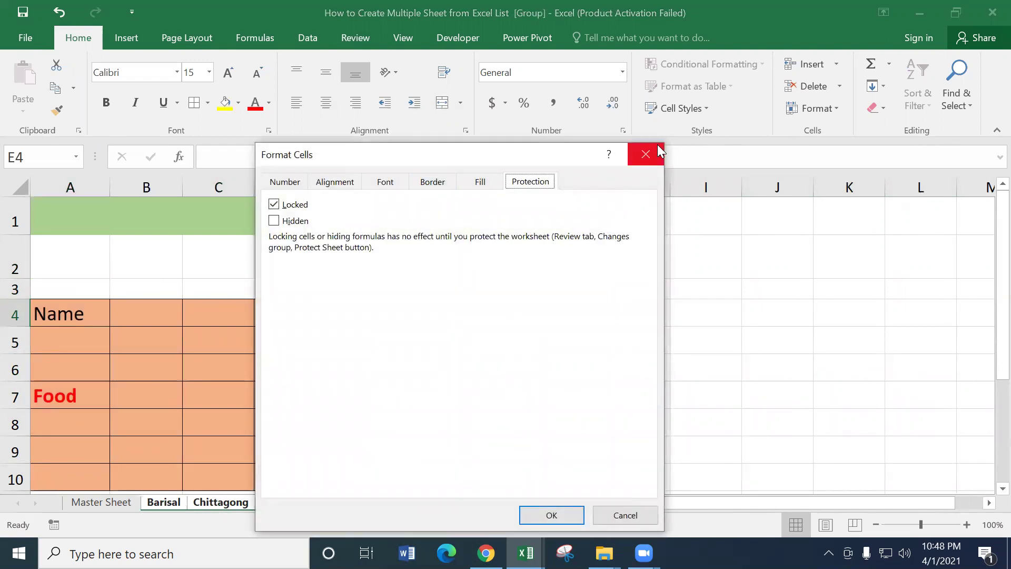
left_click(648, 154)
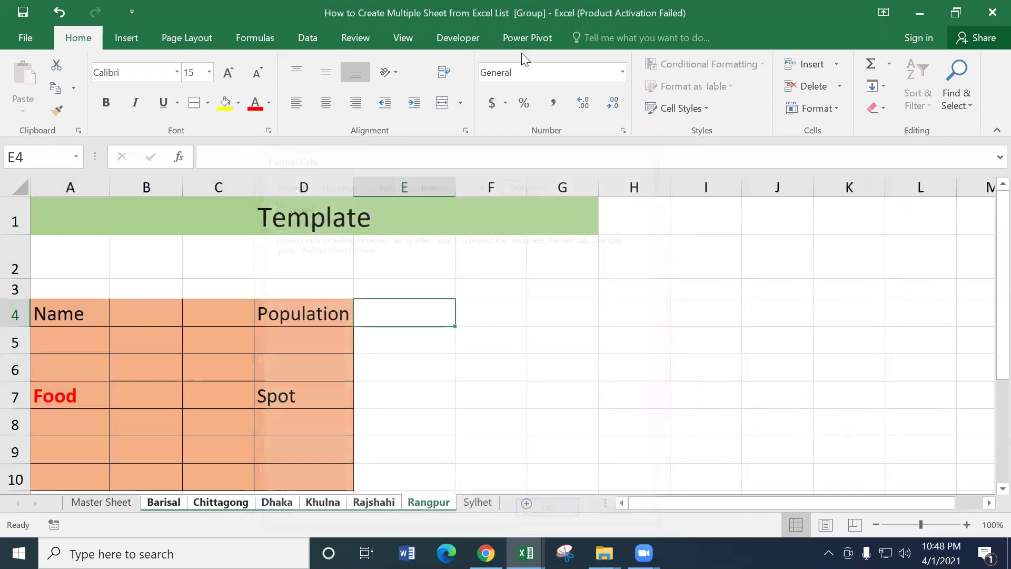
- Show the Review protection commands, select F3 then F5, and return ungrouped to the Master Sheet
left_click(357, 40)
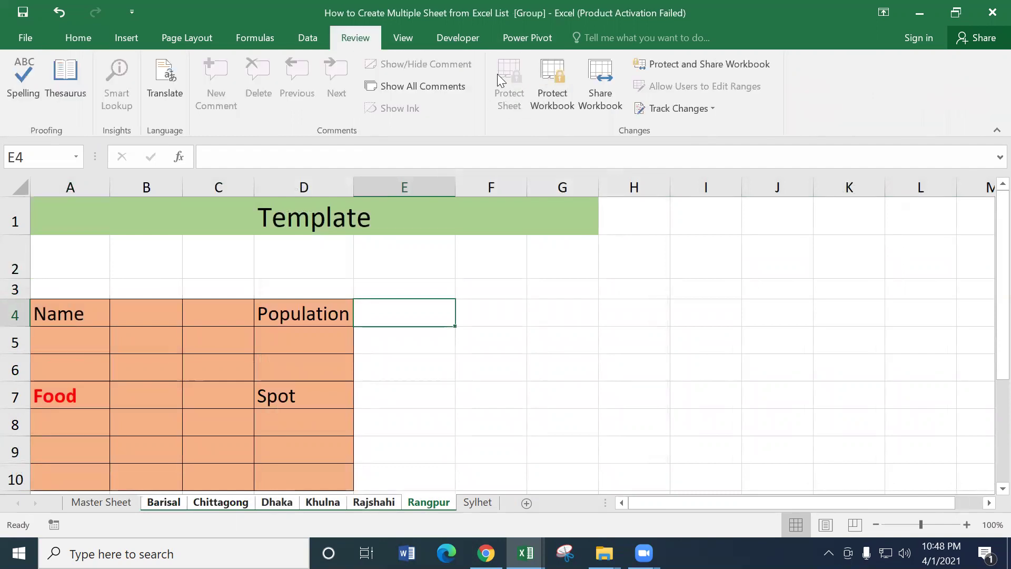
left_click(521, 286)
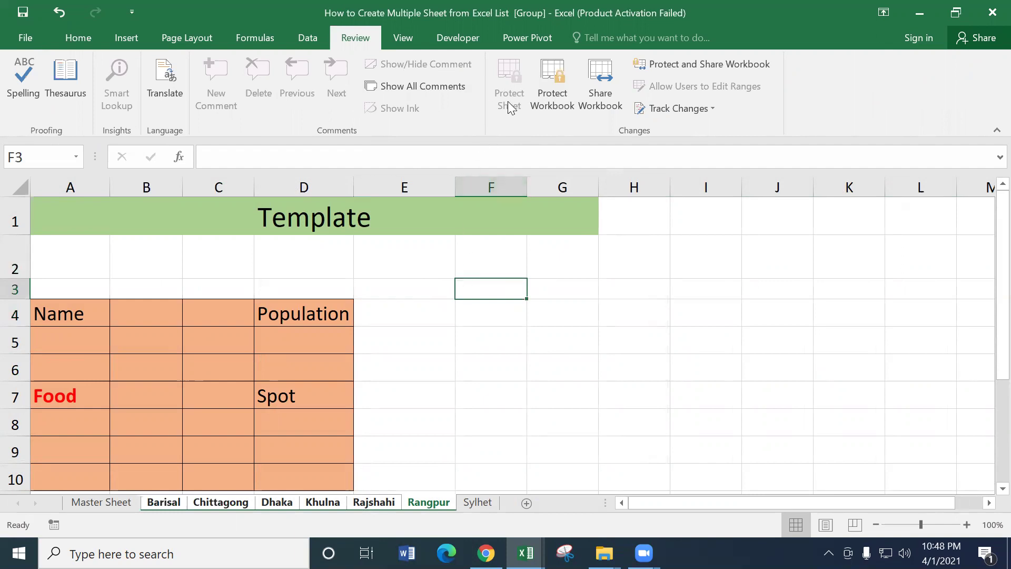
key("Down")
key("Down")
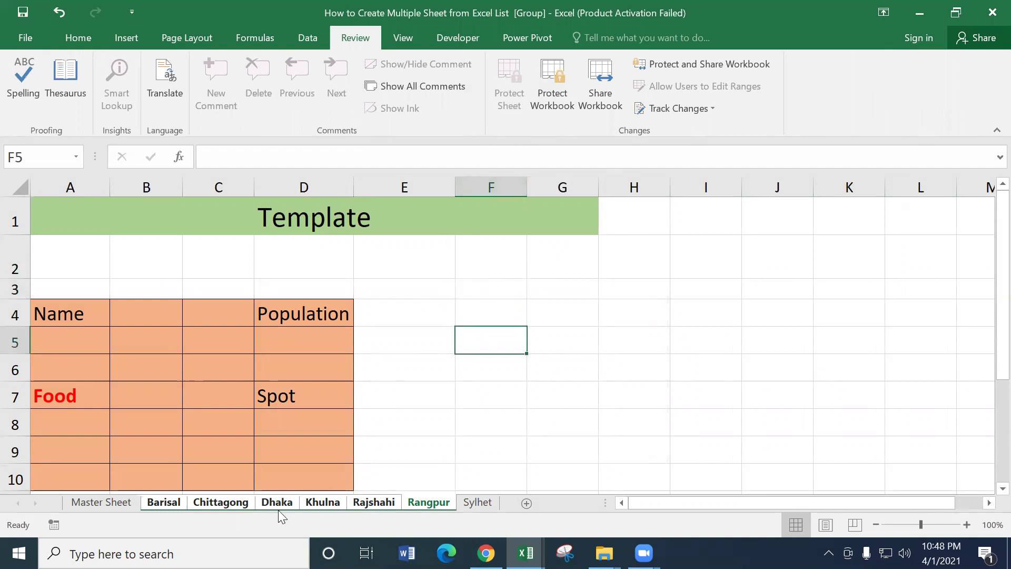
left_click(134, 502)
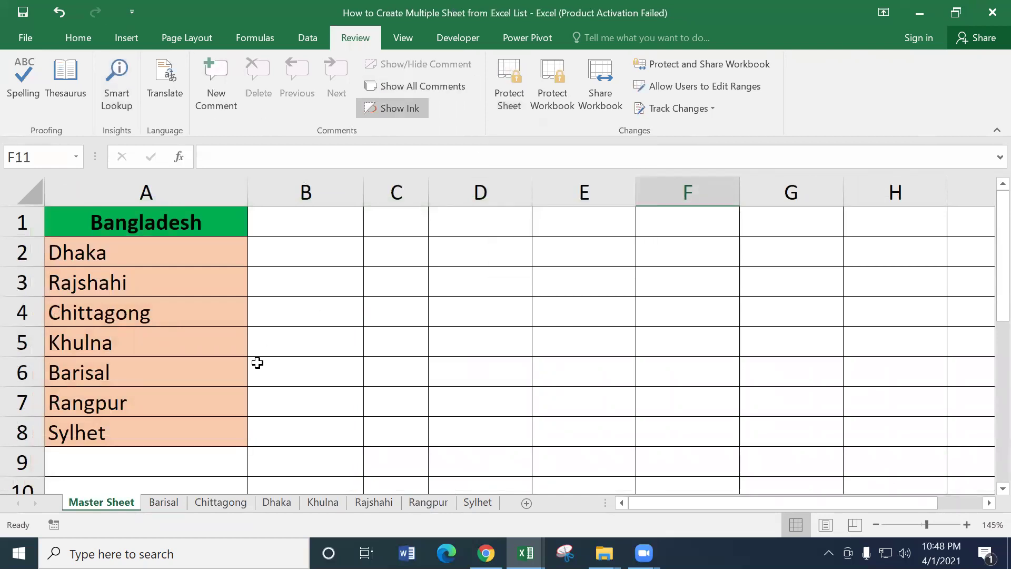
- Group Barisal with the Master Sheet and select cells C4, B3, C4 and C3
left_click(172, 503, "ctrl")
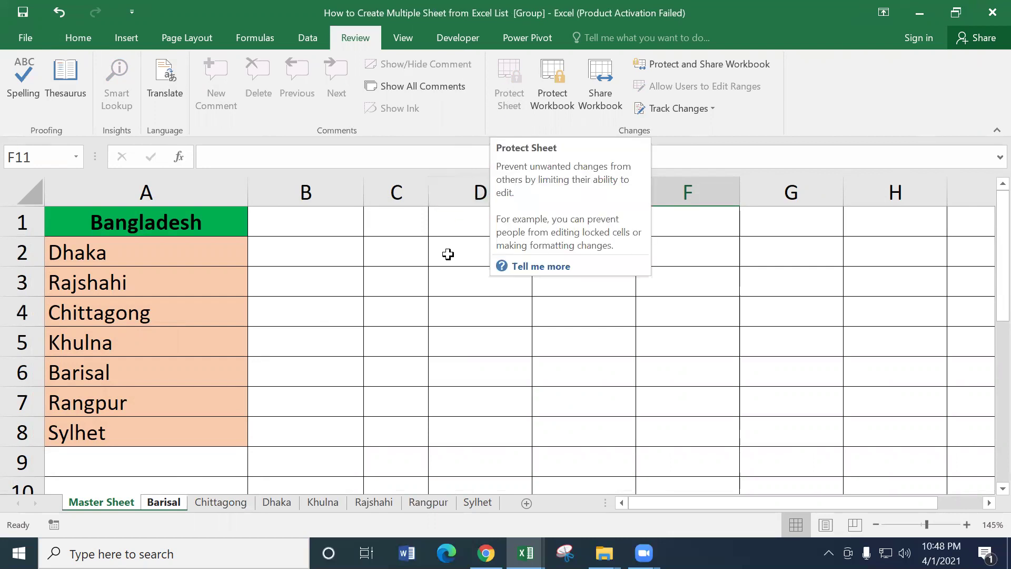
left_click(404, 316)
left_click(337, 269)
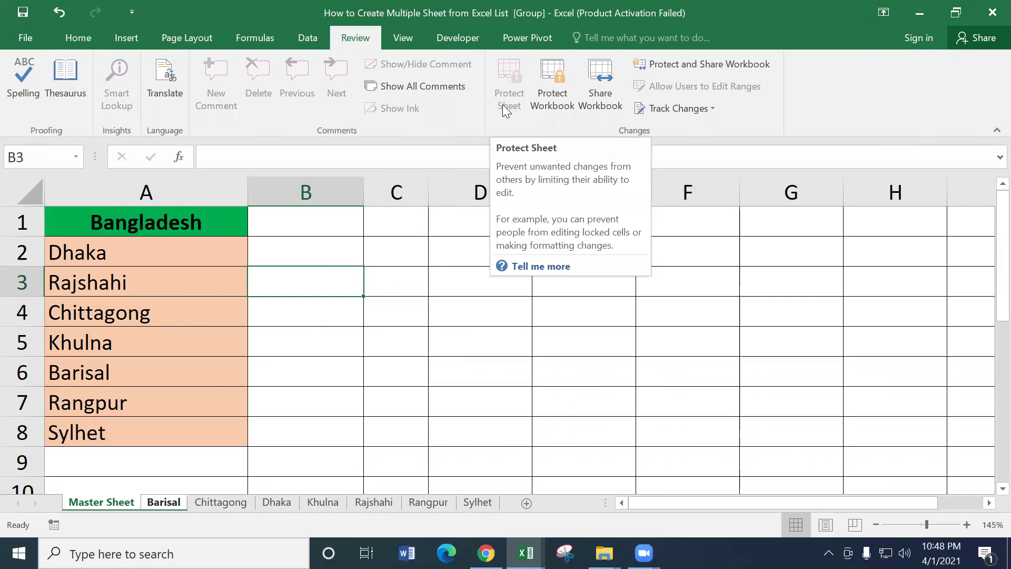
left_click(414, 309)
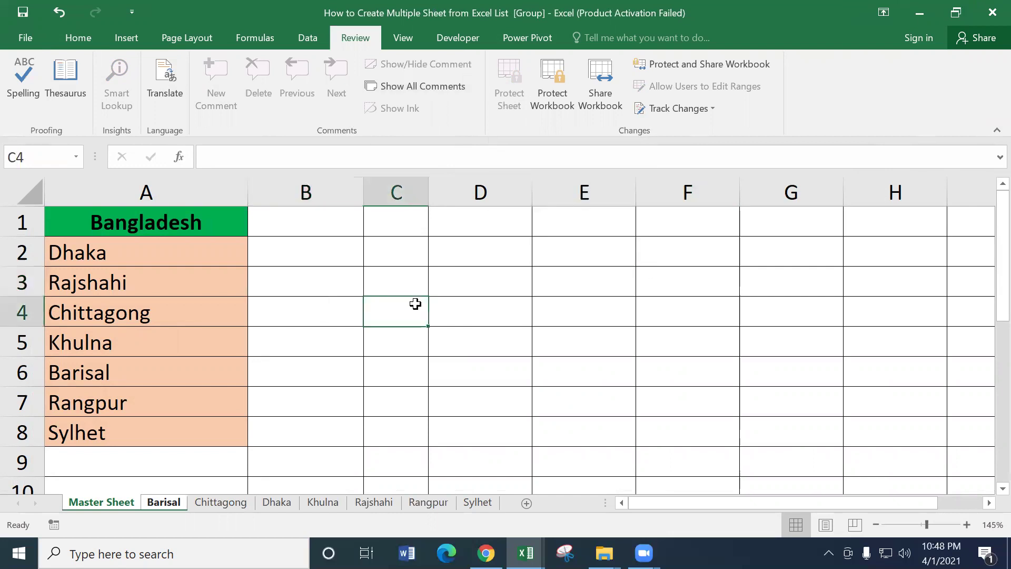
left_click(407, 293)
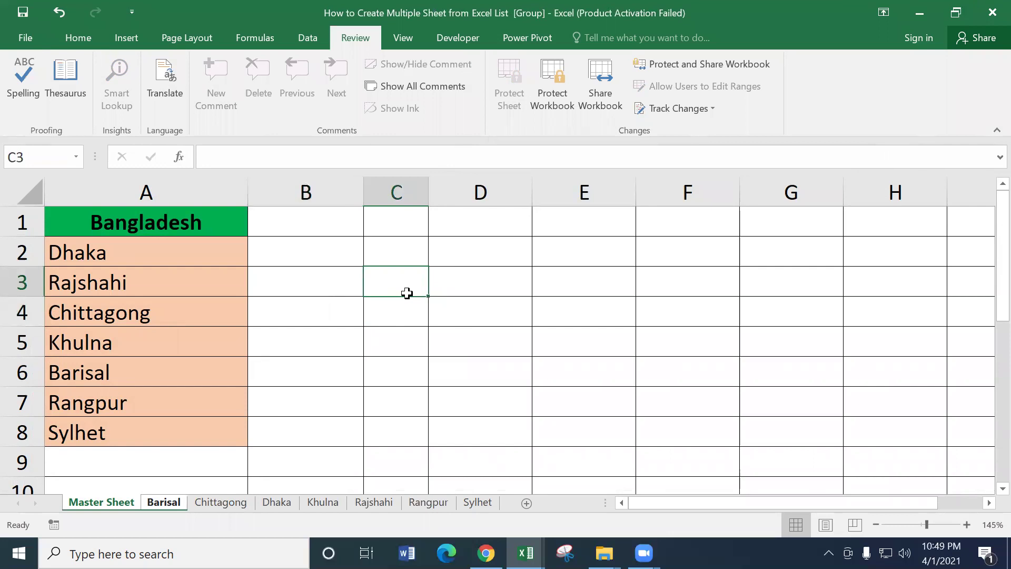